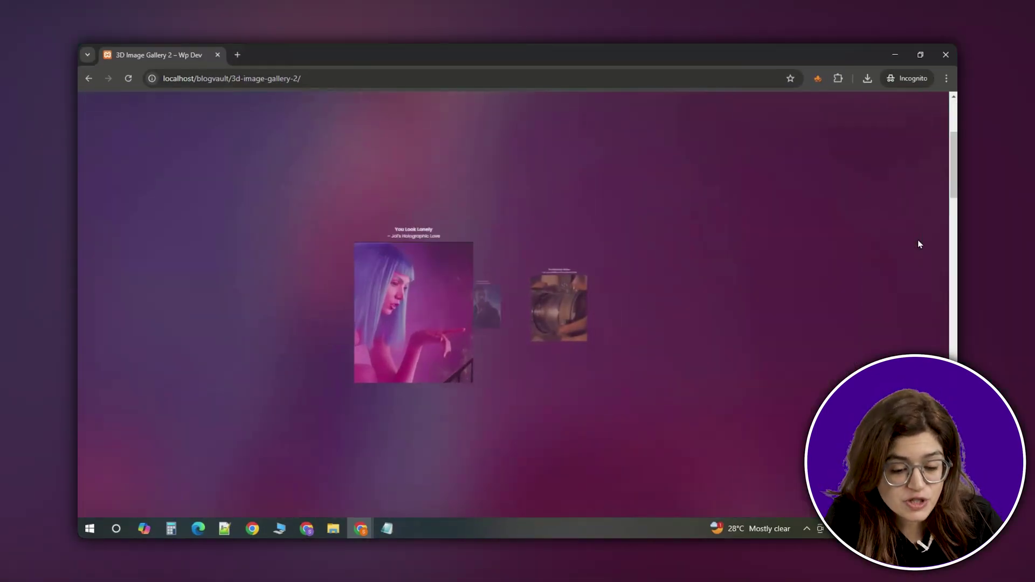
# Examine the finished 3D image gallery page, moving forward and back through all its images to see the depth effect
pyautogui.scroll(-5, 920, 244)
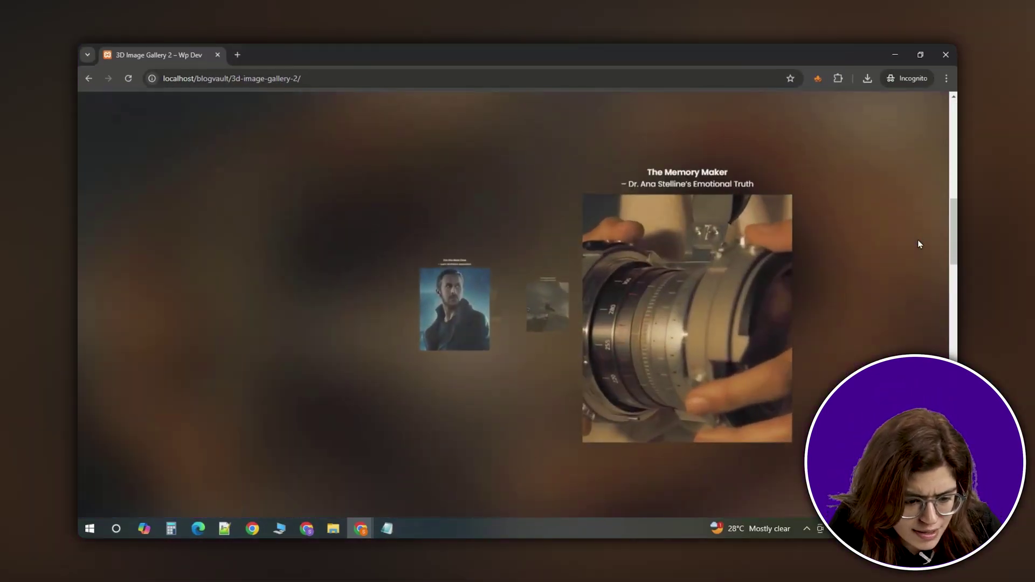
pyautogui.scroll(-3, 786, 248)
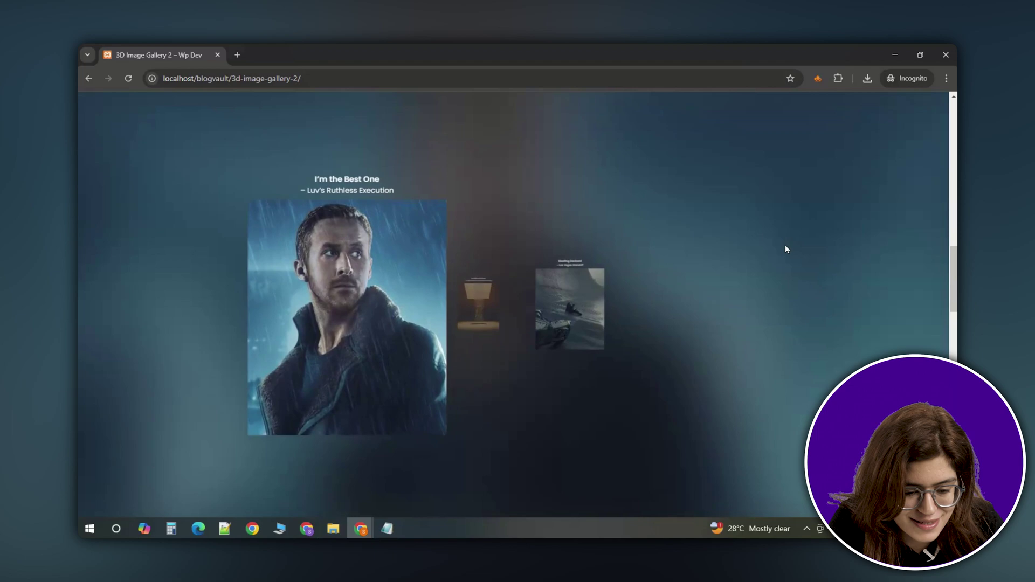
pyautogui.scroll(-6, 786, 246)
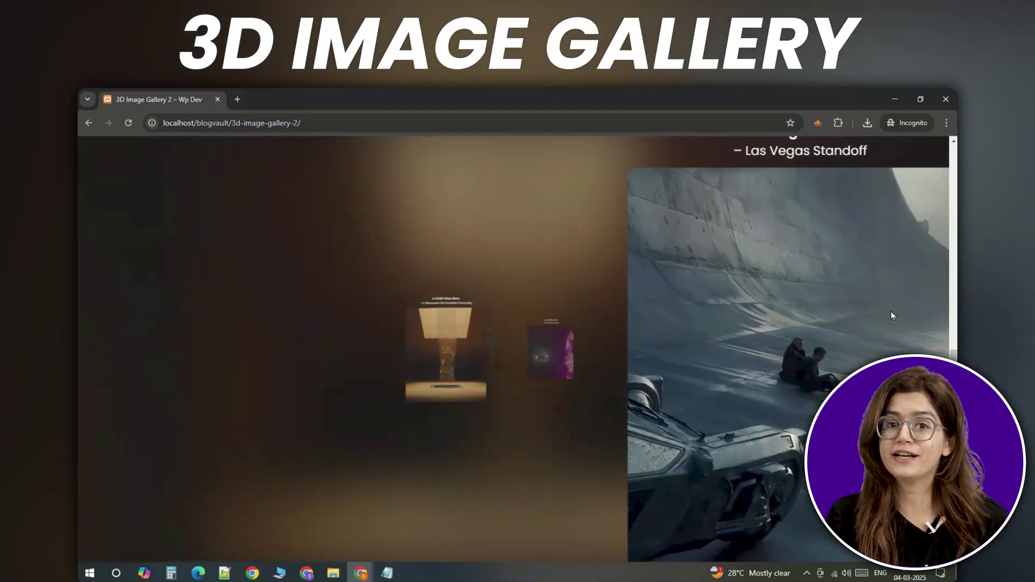
pyautogui.scroll(-5, 891, 313)
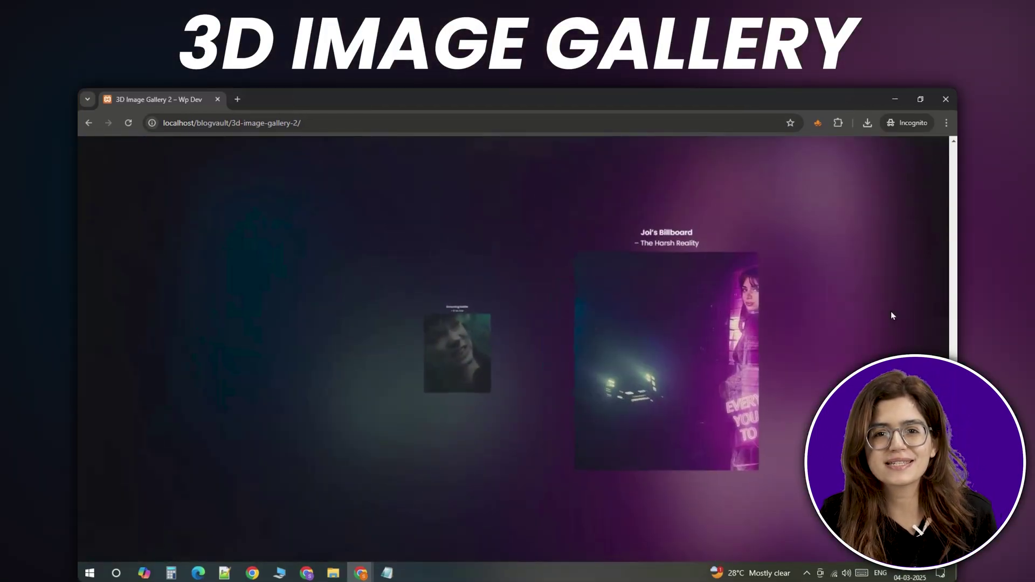
pyautogui.scroll(-4, 891, 312)
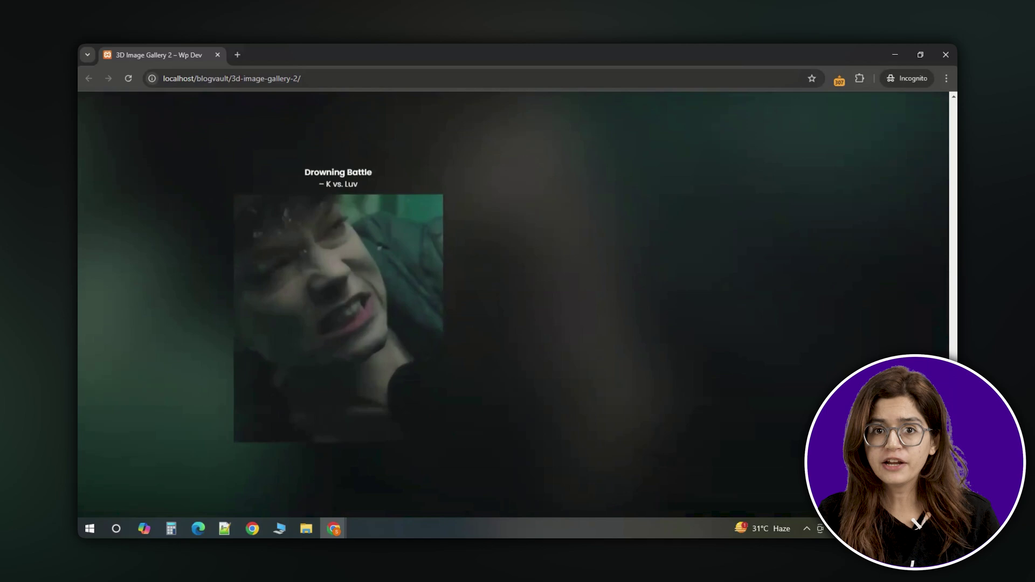
pyautogui.scroll(8, 949, 288)
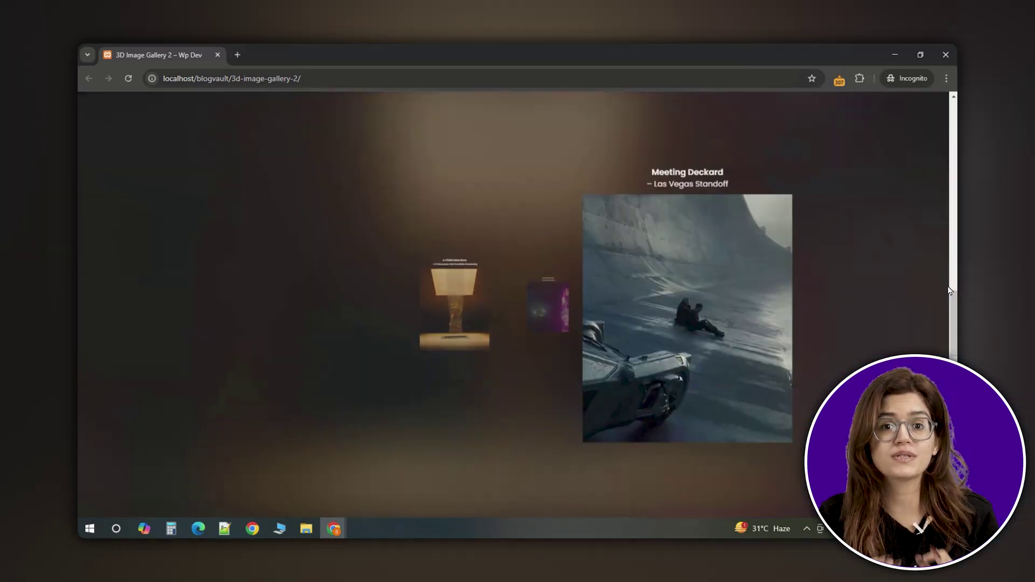
pyautogui.scroll(10, 950, 290)
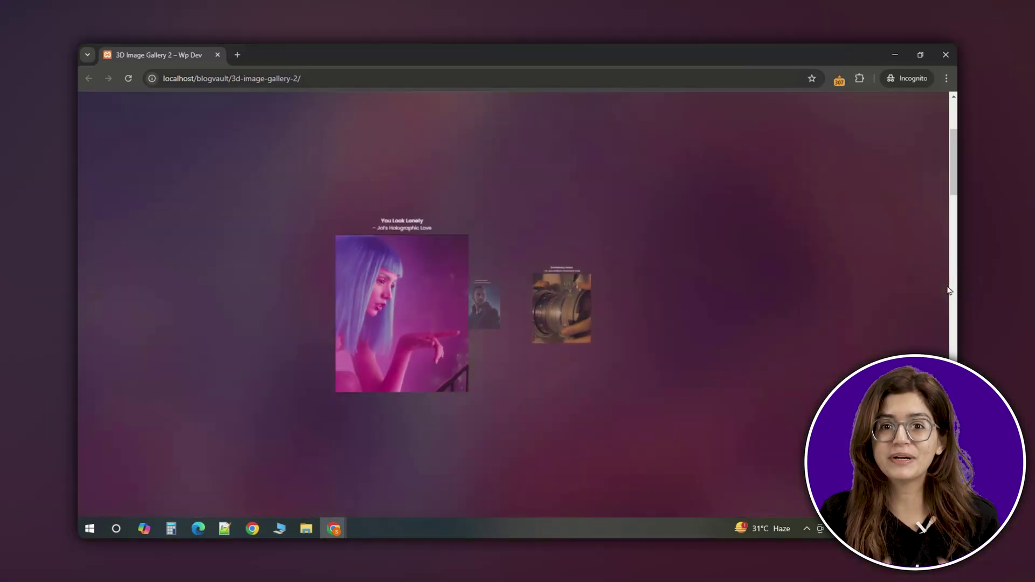
pyautogui.scroll(5, 950, 290)
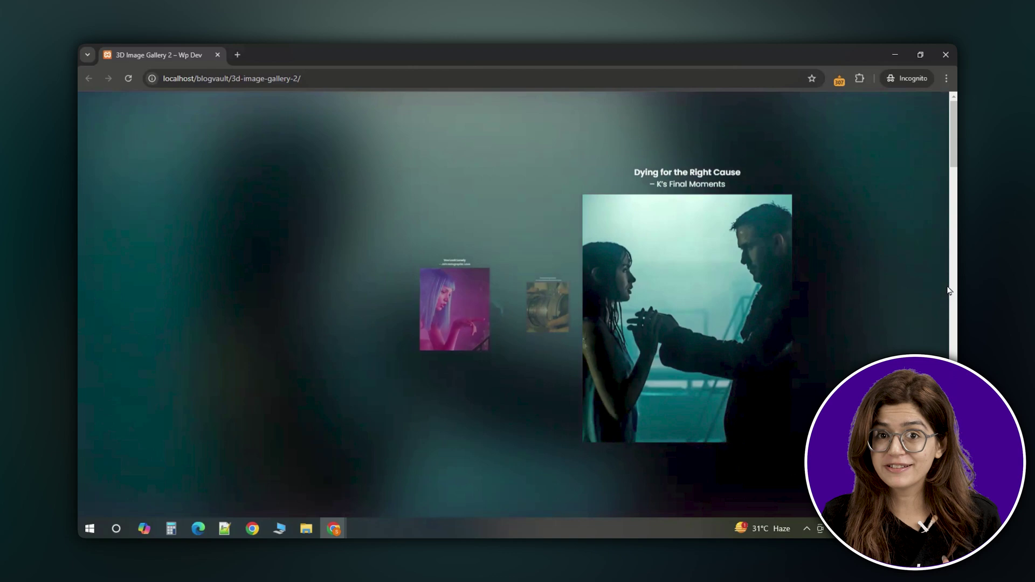
pyautogui.scroll(-3, 948, 289)
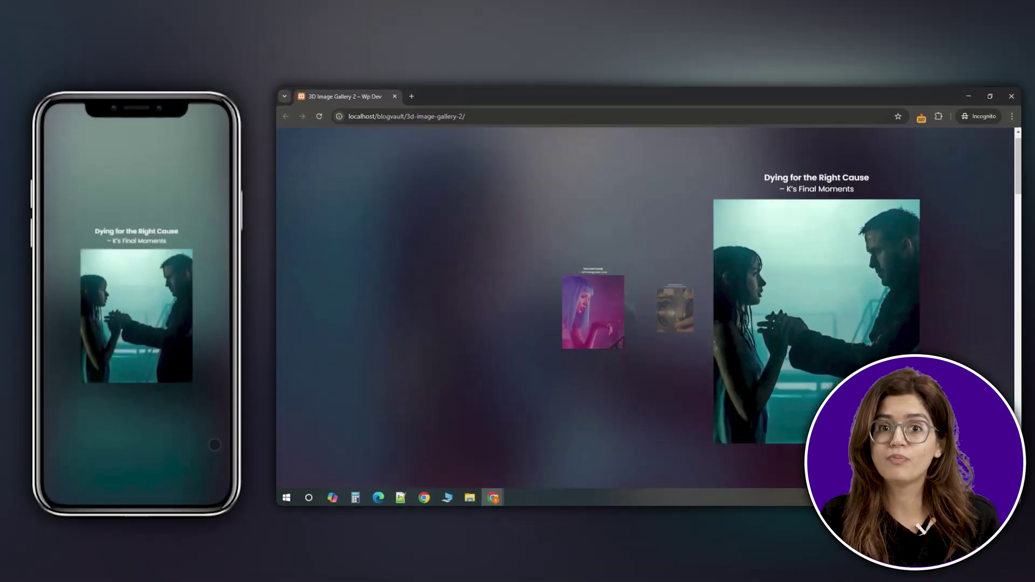
pyautogui.scroll(-15, 647, 307)
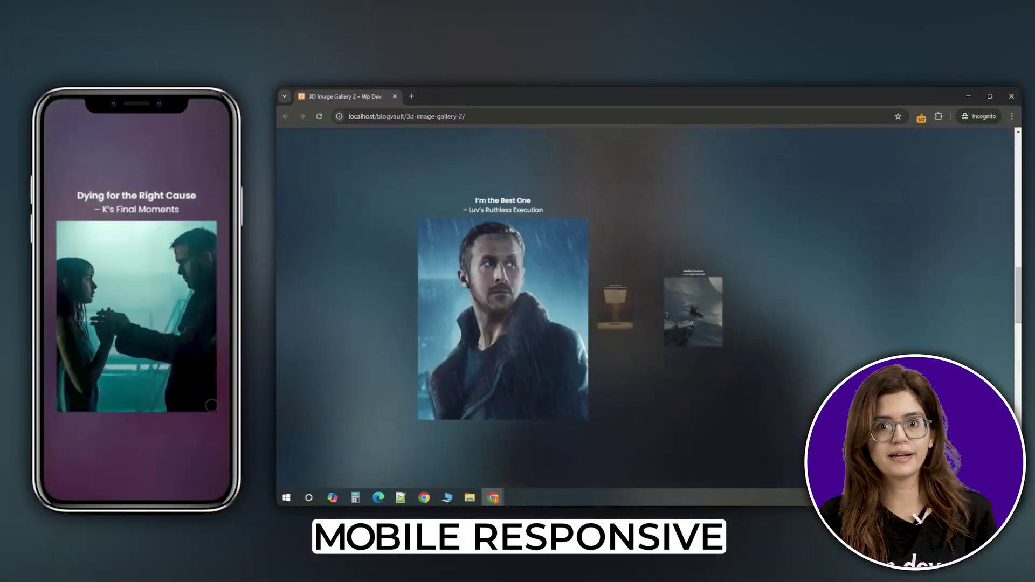
pyautogui.scroll(-5, 647, 307)
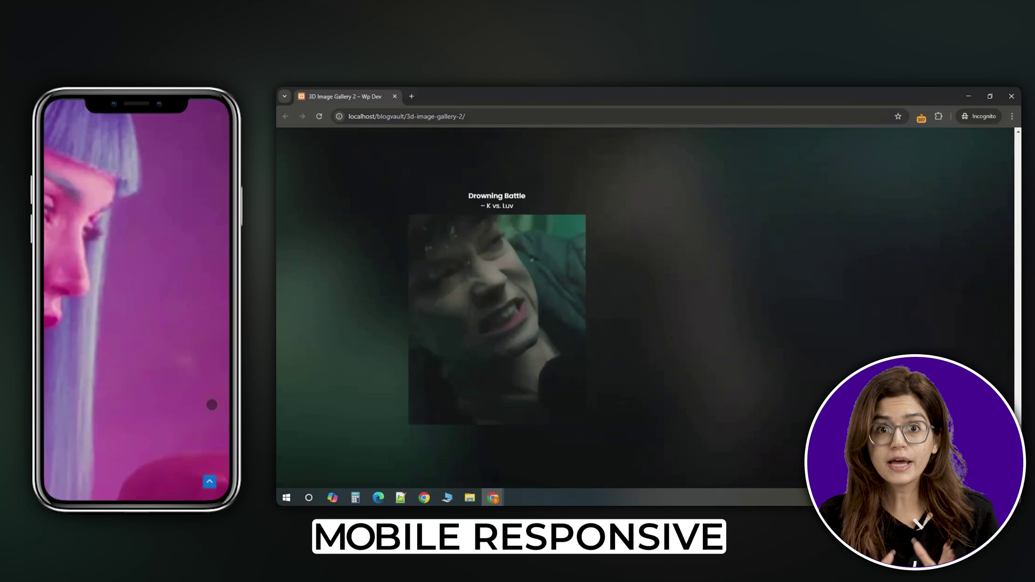
pyautogui.scroll(8, 645, 307)
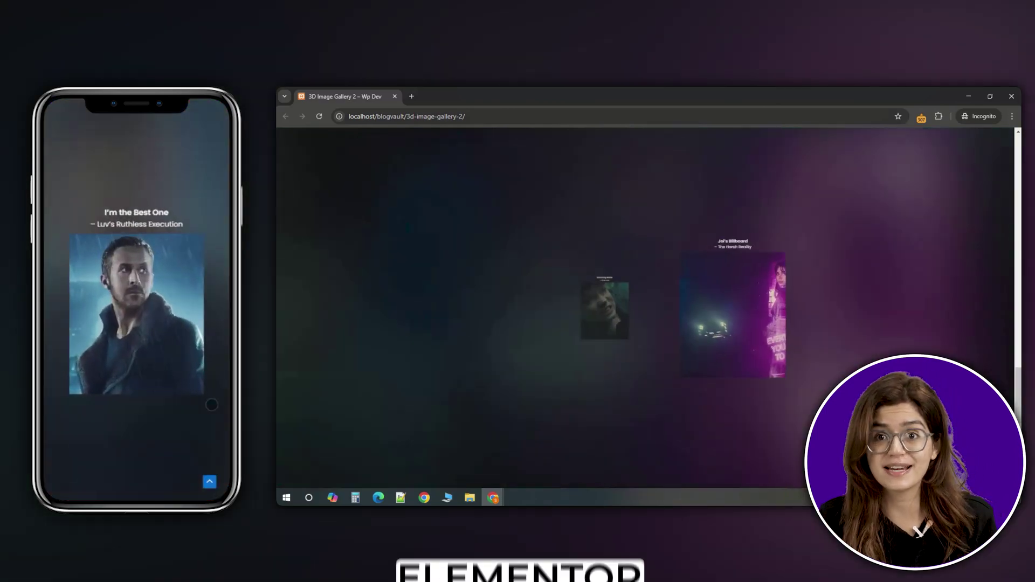
pyautogui.scroll(10, 645, 308)
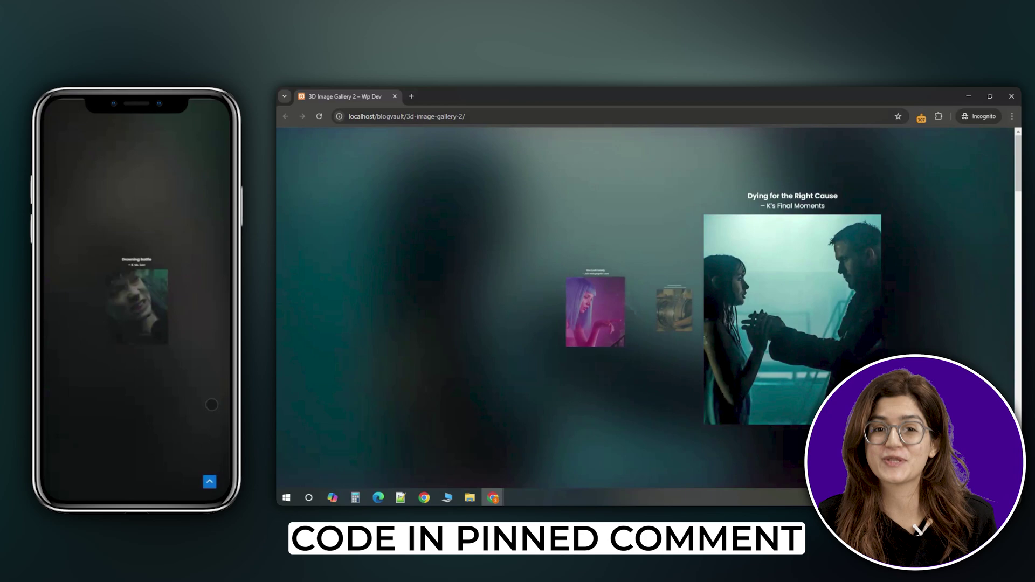
pyautogui.scroll(-2, 648, 307)
pyautogui.scroll(-10, 646, 307)
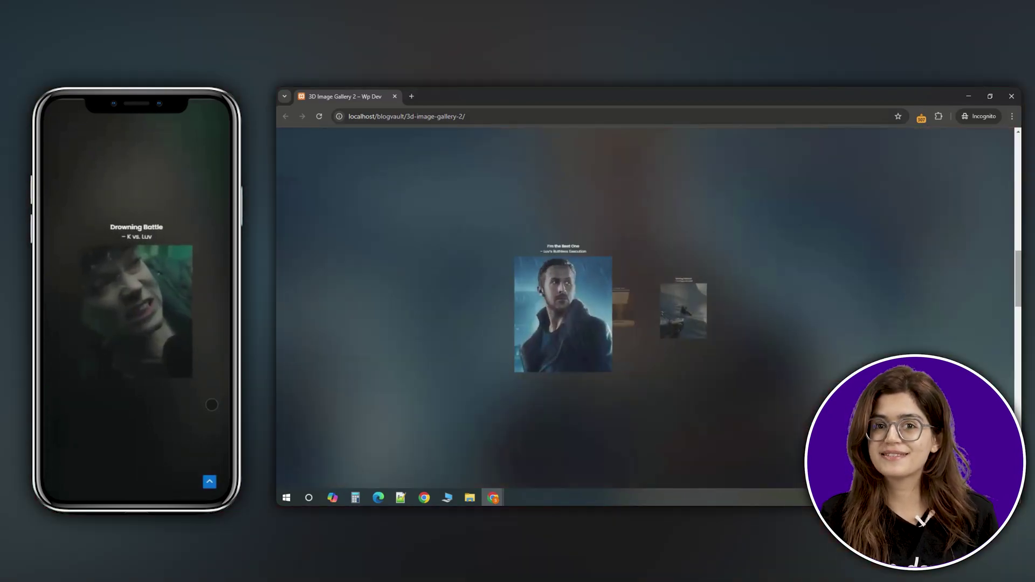
pyautogui.scroll(-3, 647, 307)
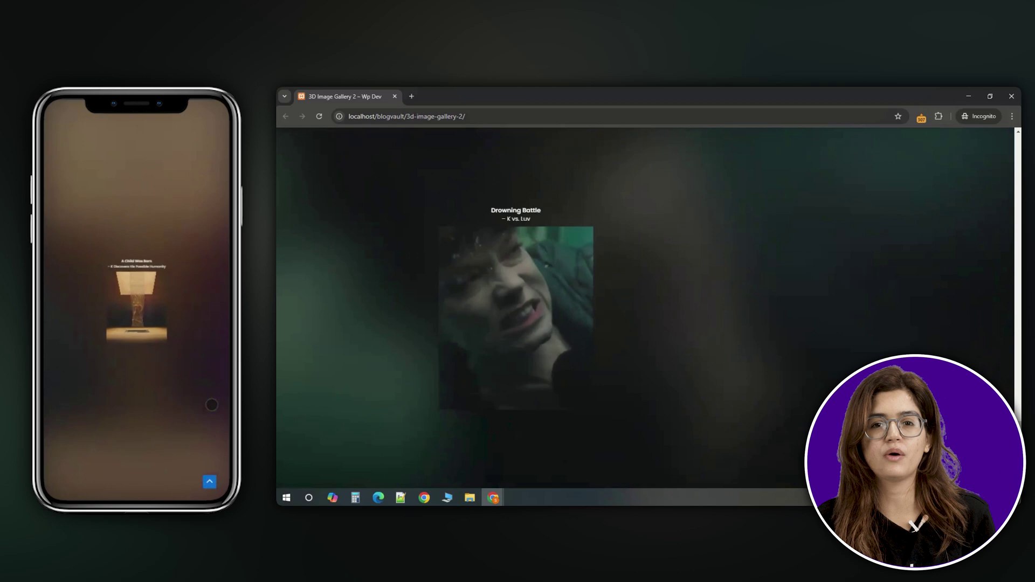
pyautogui.scroll(1, 645, 307)
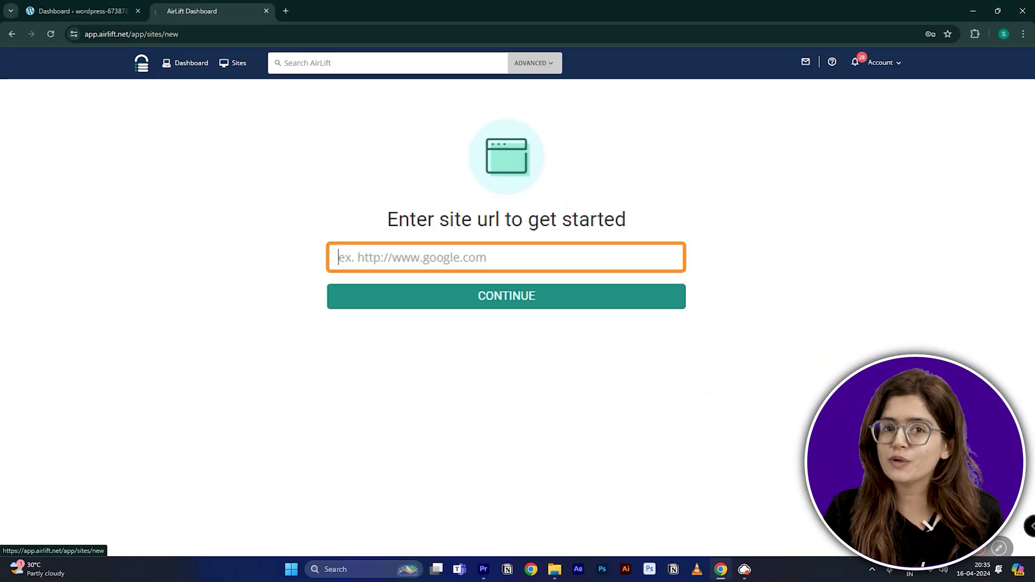
pyautogui.write('https://wordpress-673878-4448699.cloudwaysapps.com')
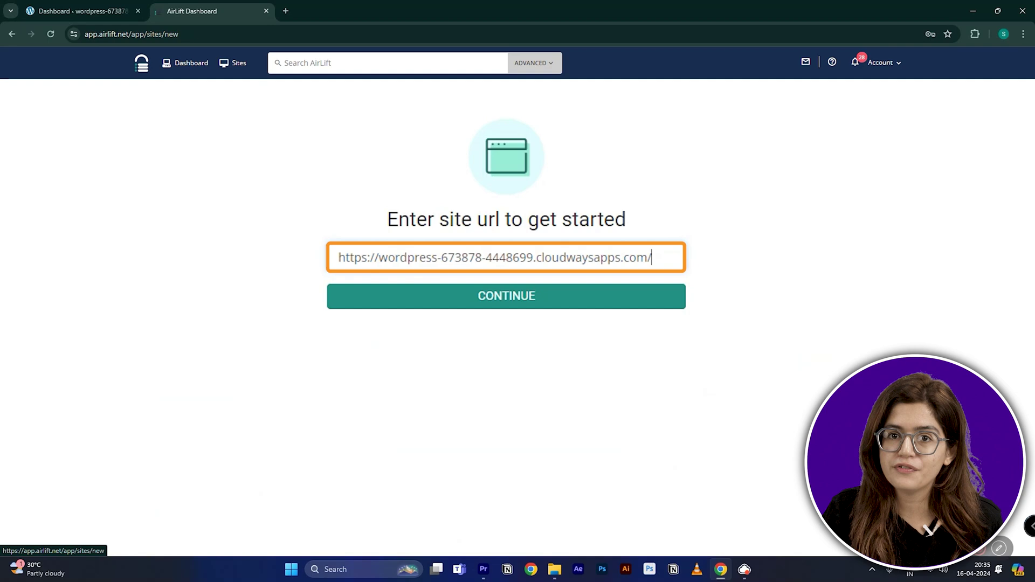
pyautogui.click(428, 300)
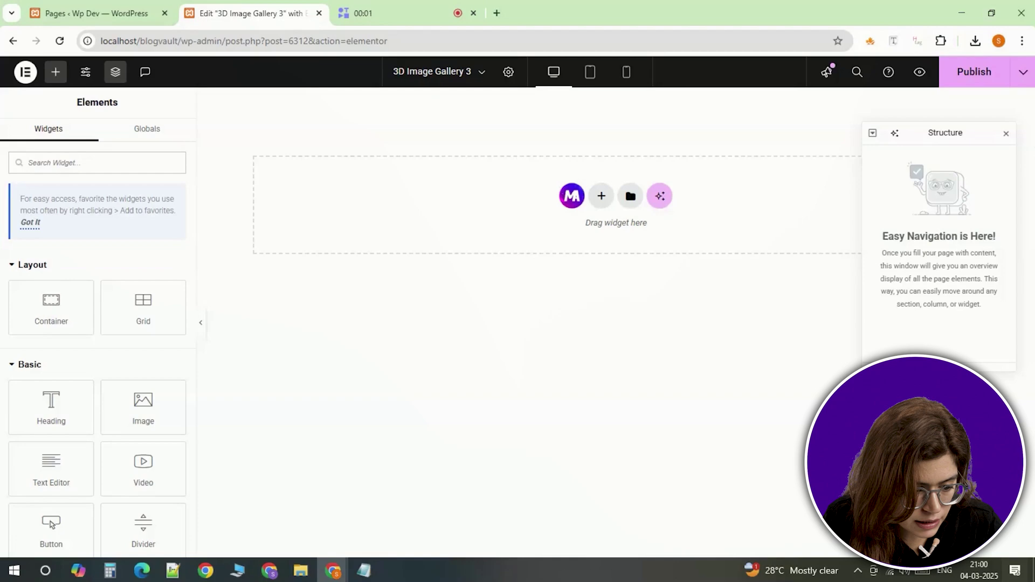
# Add a flexbox container with the single-column, downward structure to the empty 3D Image Gallery 3 page in Elementor
pyautogui.click(599, 201)
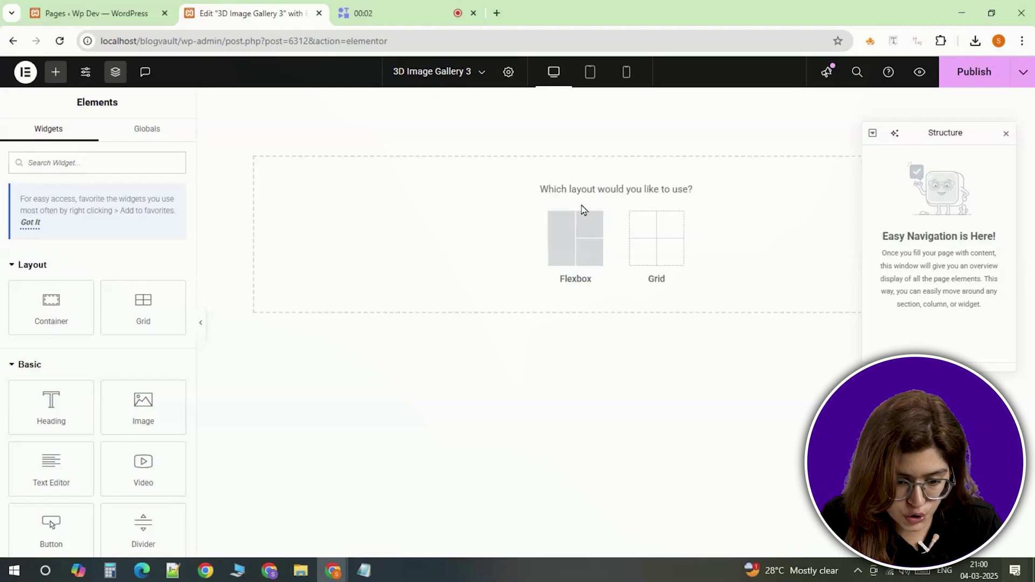
pyautogui.click(577, 233)
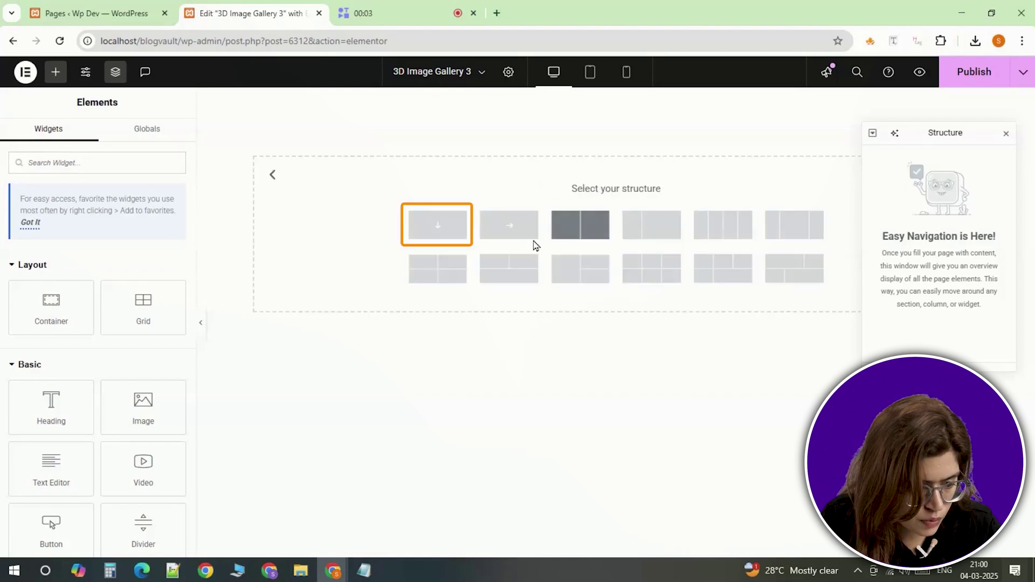
pyautogui.click(438, 235)
# Set the outer container's content width to Full Width and its minimum height to 100 vh
pyautogui.click(142, 247)
pyautogui.click(138, 283)
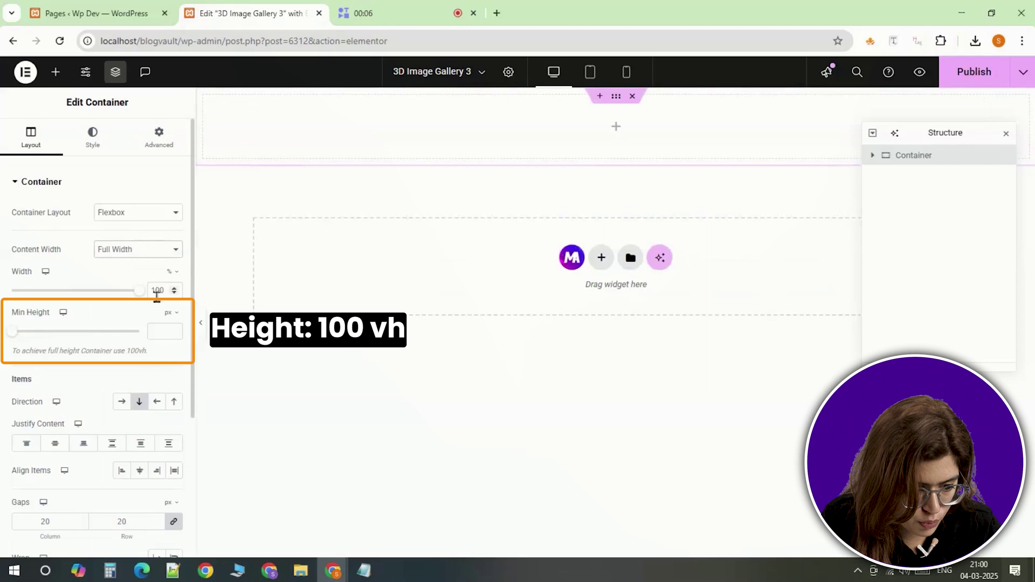
pyautogui.click(169, 313)
pyautogui.click(168, 371)
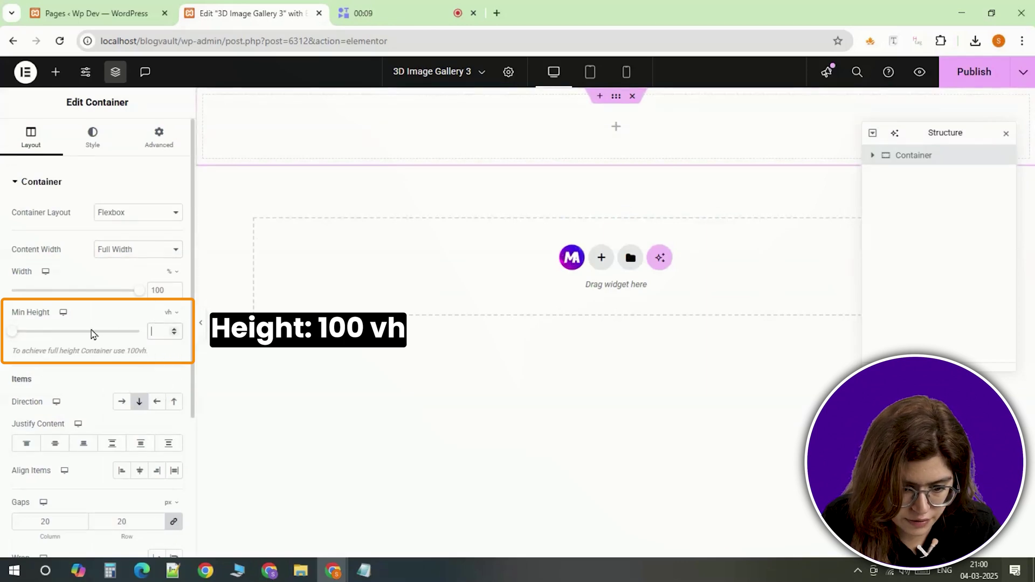
pyautogui.moveTo(10, 339); pyautogui.dragTo(150, 332)
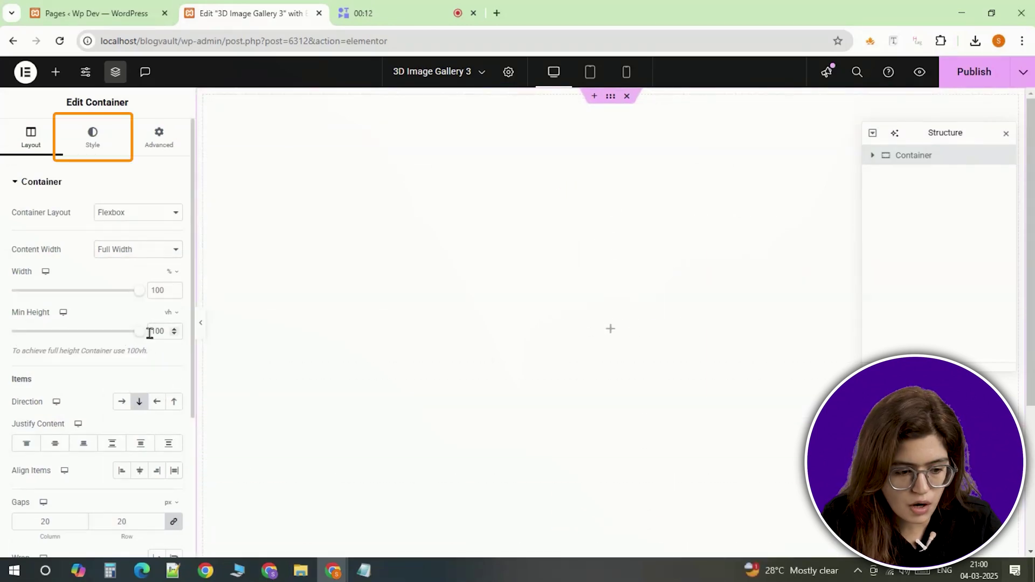
# Give the outer container a classic black background (#000000) and set its padding to 0 on all sides
pyautogui.click(93, 134)
pyautogui.click(122, 240)
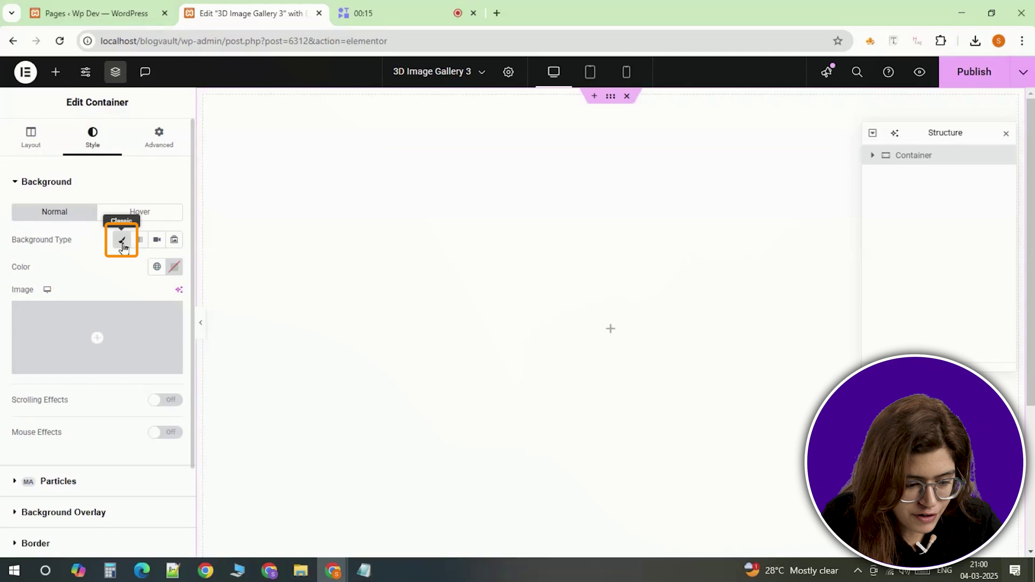
pyautogui.click(173, 268)
pyautogui.click(100, 416)
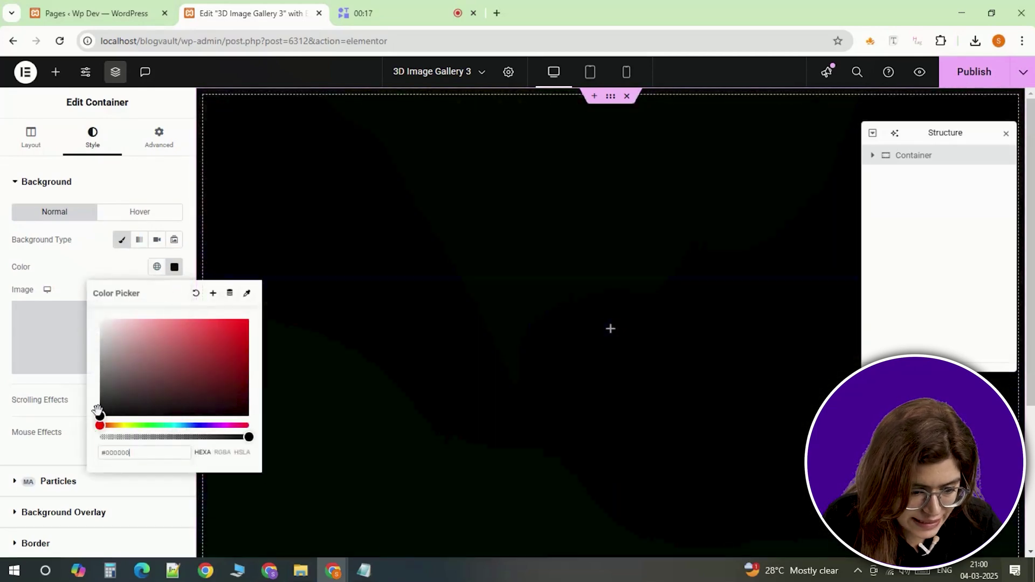
pyautogui.click(174, 268)
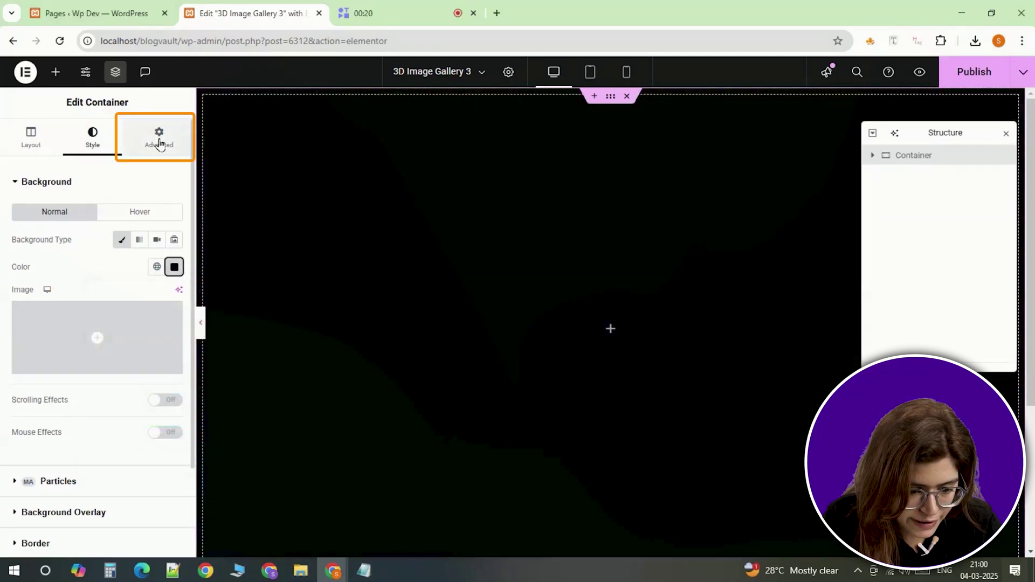
pyautogui.click(159, 137)
pyautogui.click(175, 278)
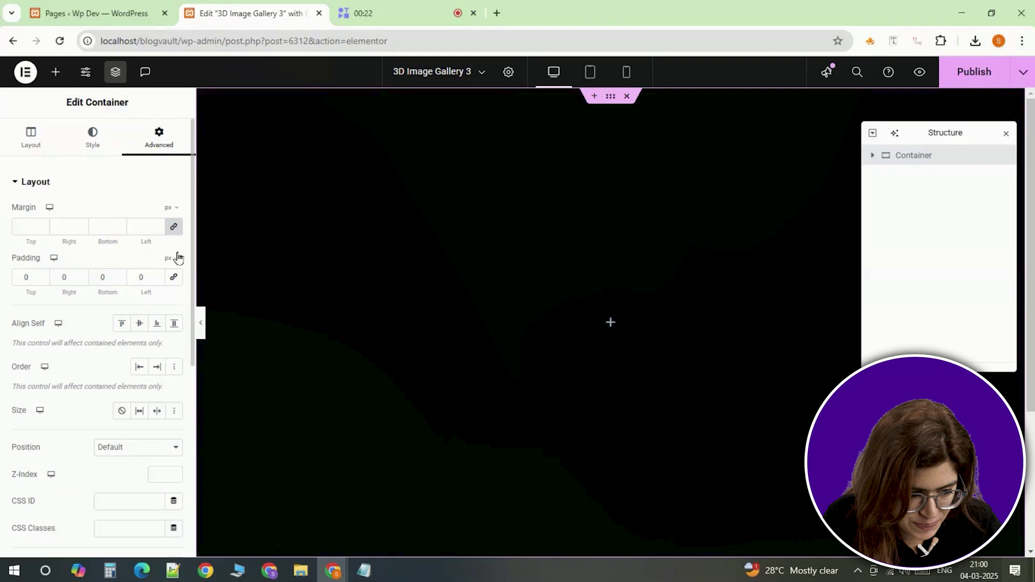
# Add a second container inside the black container and set its content width to Full Width
pyautogui.click(56, 73)
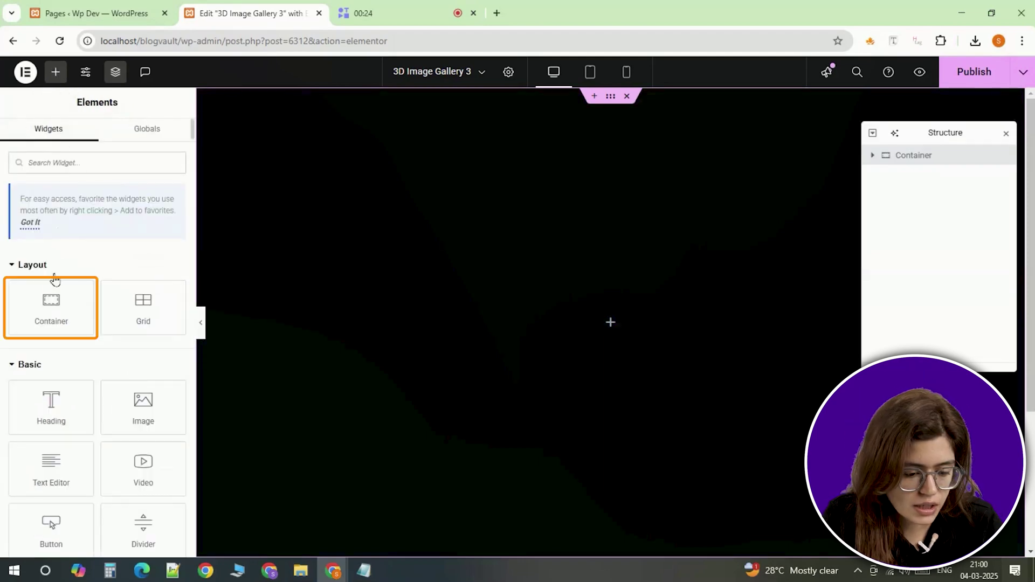
pyautogui.click(52, 302)
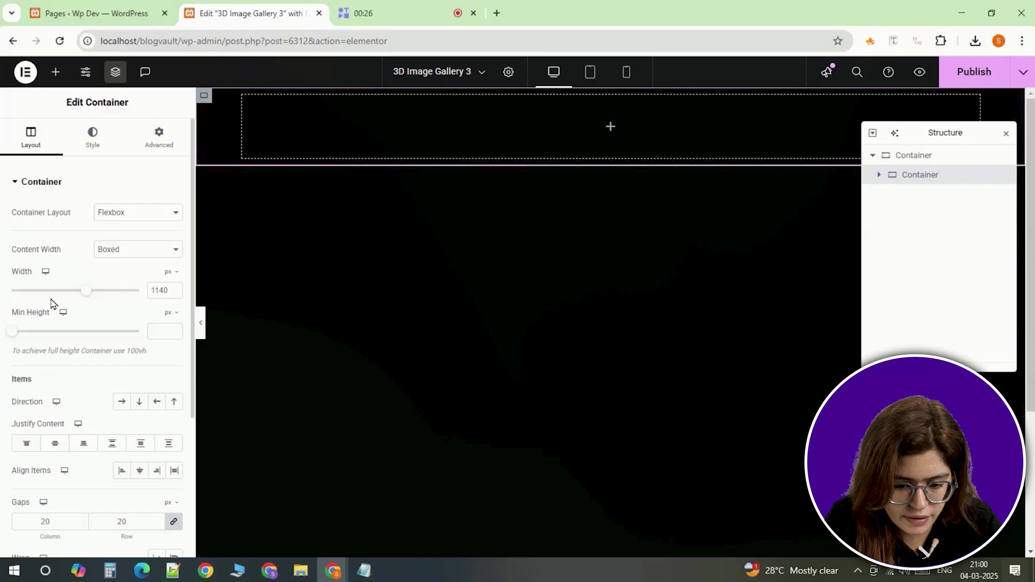
pyautogui.click(160, 258)
pyautogui.click(156, 281)
# Set the nested container's minimum height to 100 vh
pyautogui.click(173, 319)
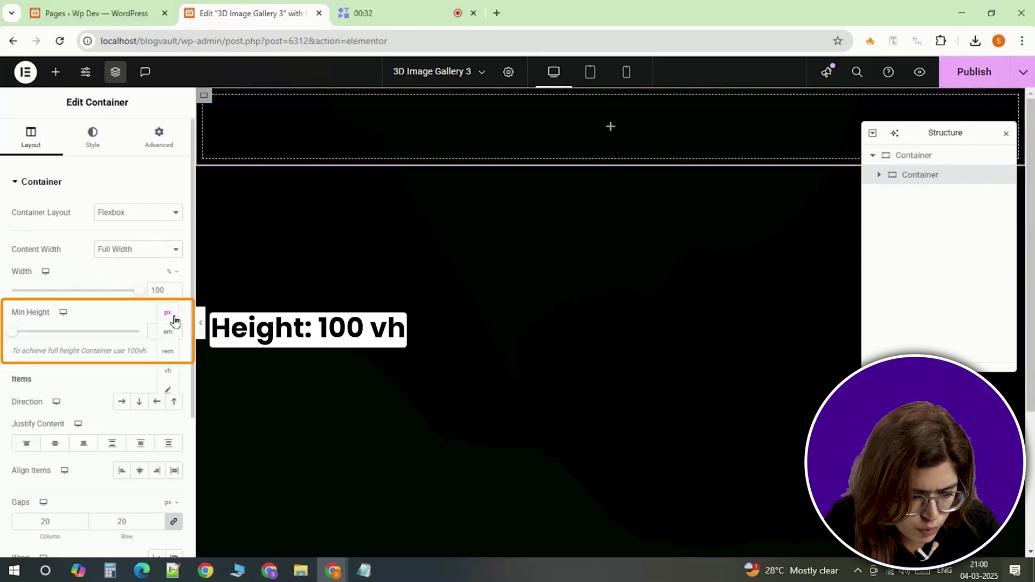
pyautogui.click(172, 371)
pyautogui.moveTo(12, 331); pyautogui.dragTo(151, 329)
# Set the nested container's overflow to Hidden in its additional options
pyautogui.scroll(-4, 122, 400)
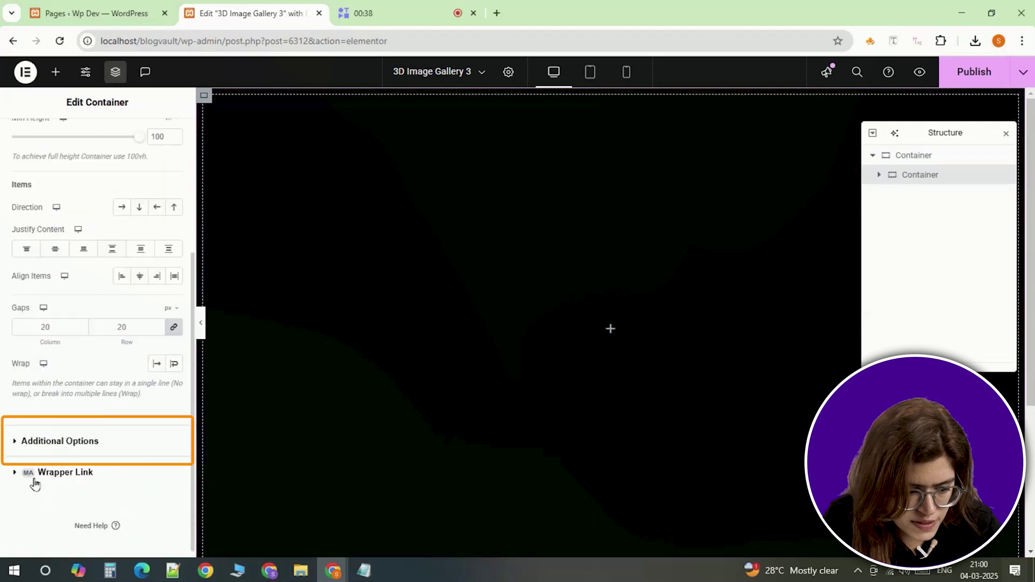
pyautogui.click(33, 443)
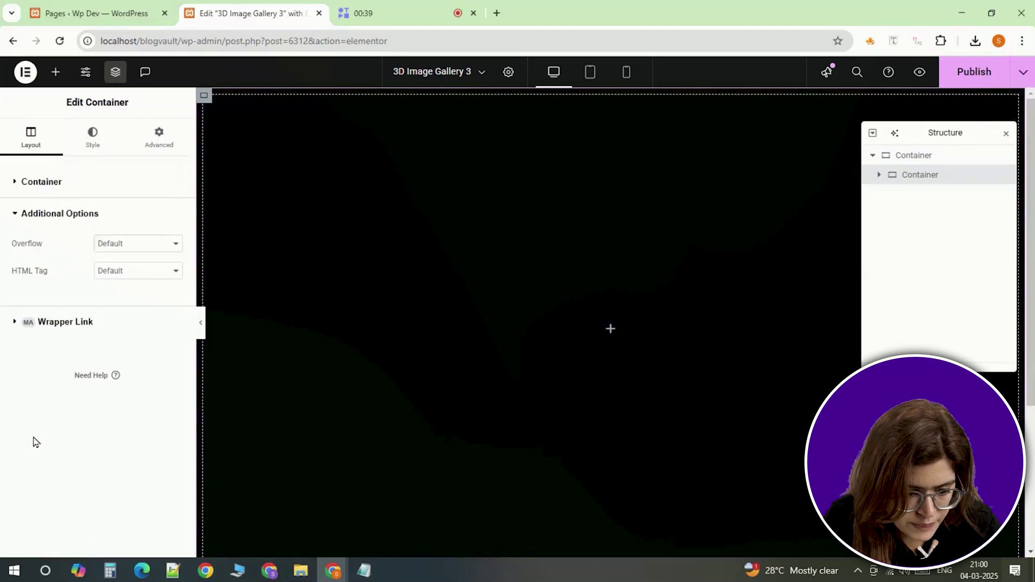
pyautogui.click(107, 250)
pyautogui.click(113, 278)
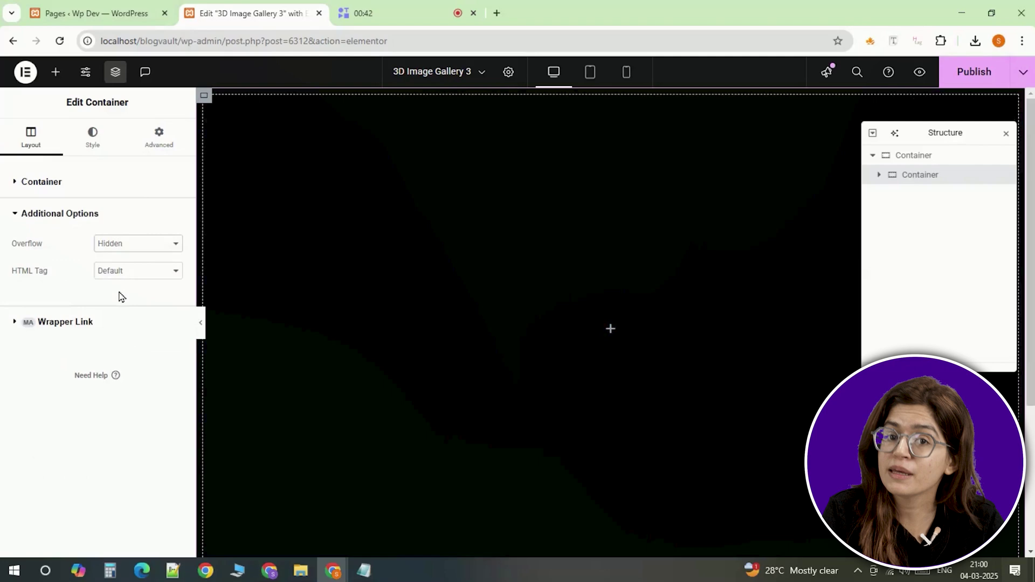
# Add a third container inside the full-height nested container
pyautogui.click(57, 73)
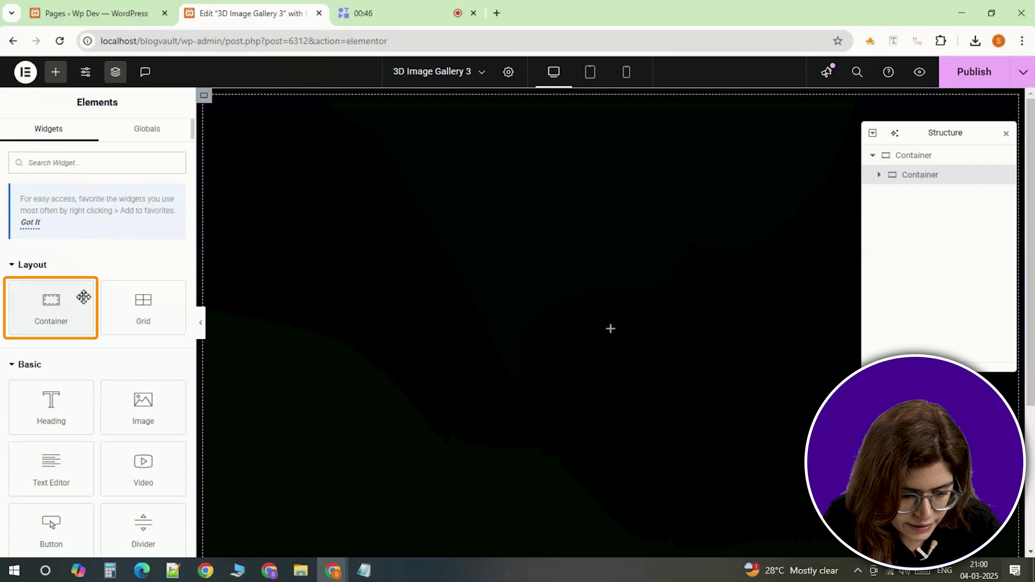
pyautogui.click(68, 304)
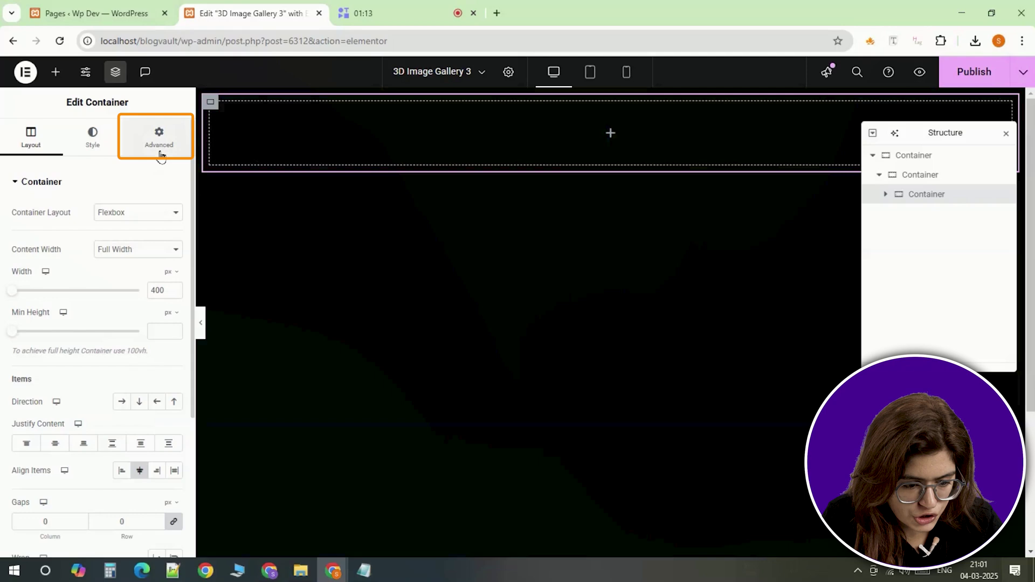
# Set the innermost container's position to Absolute with a horizontal offset of 0 px and a vertical offset of 50%
pyautogui.click(159, 155)
pyautogui.scroll(-1, 141, 403)
pyautogui.click(133, 387)
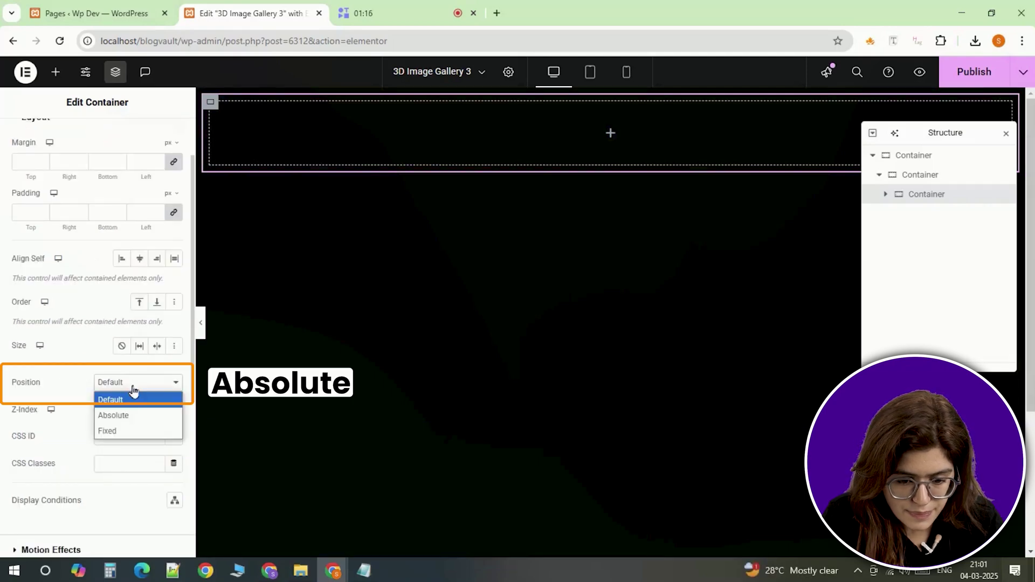
pyautogui.click(118, 418)
pyautogui.click(119, 421)
pyautogui.scroll(-3, 119, 415)
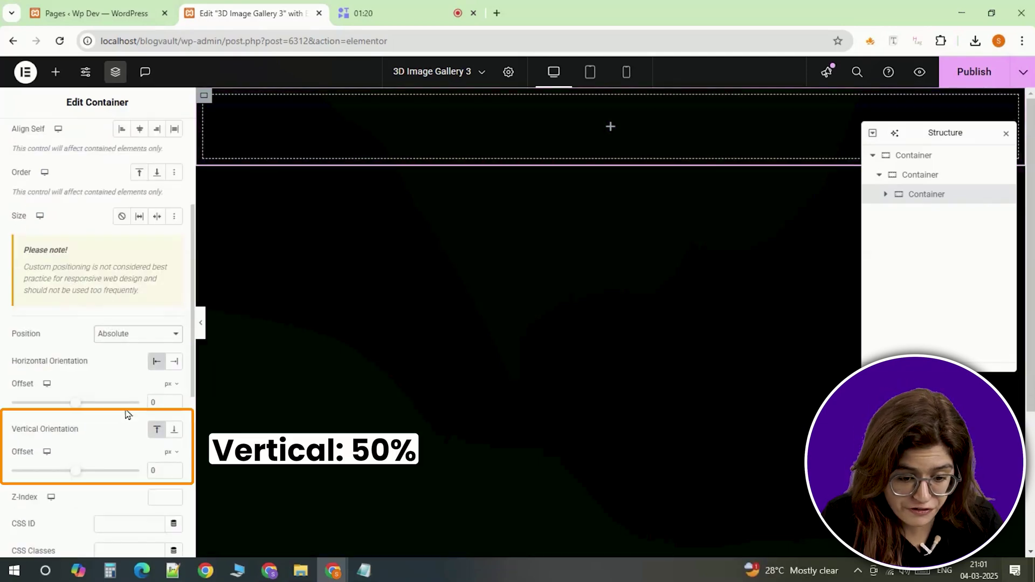
pyautogui.scroll(-2, 128, 416)
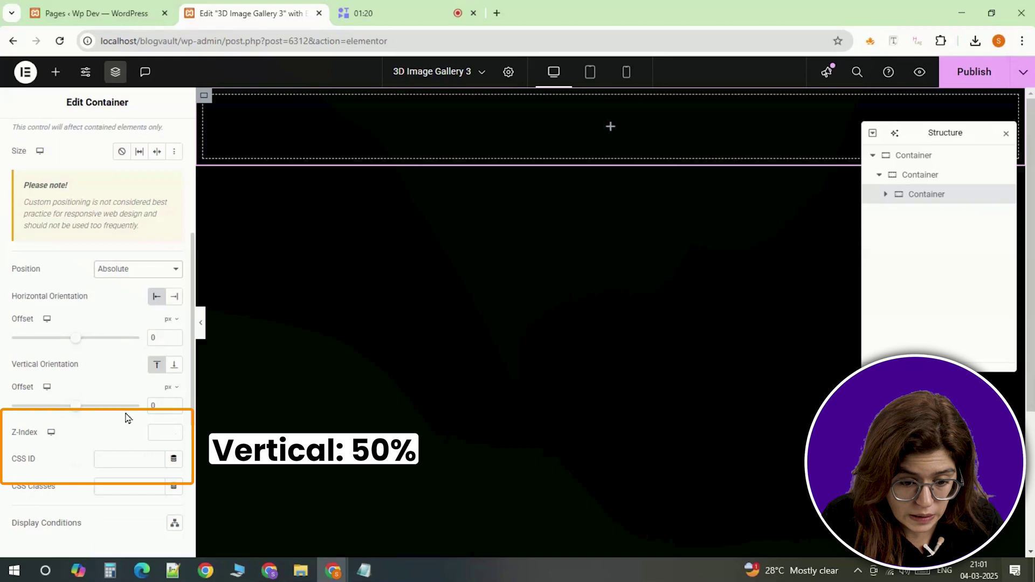
pyautogui.write('50')
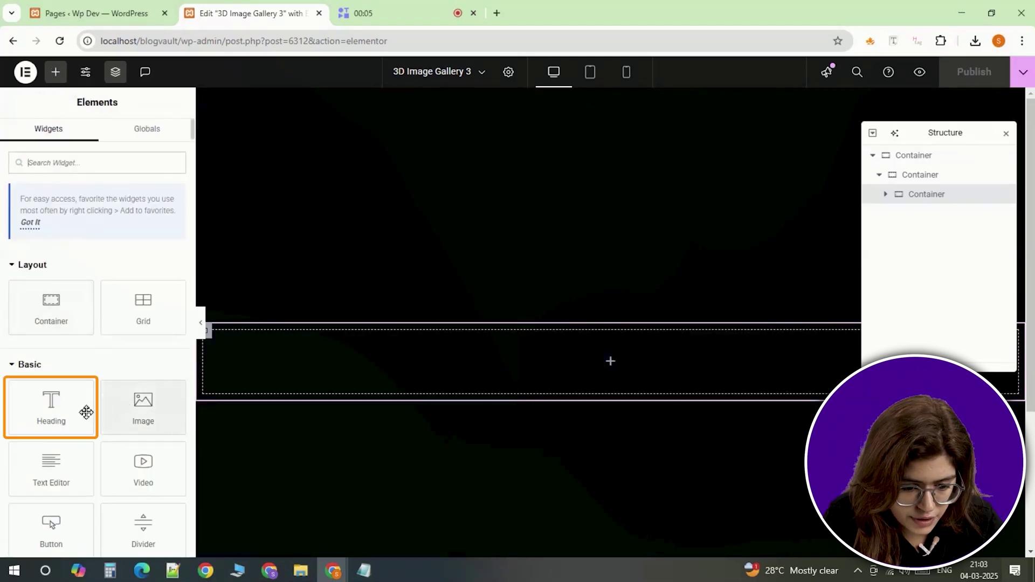
# Add a heading reading "Dying for the Right Cause" to the innermost container and duplicate it for the subtitle
pyautogui.click(63, 413)
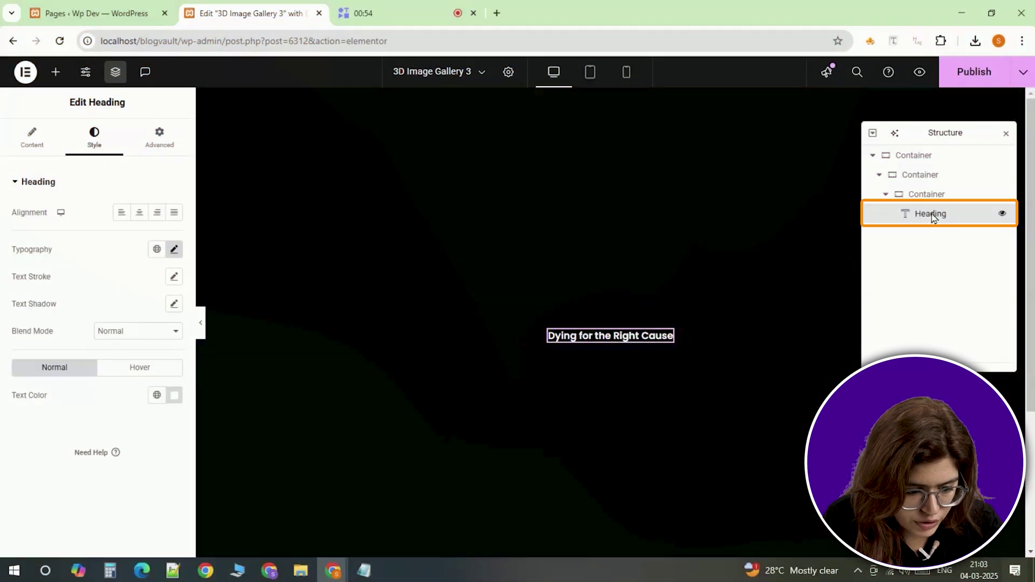
pyautogui.rightClick(932, 214)
pyautogui.click(927, 253)
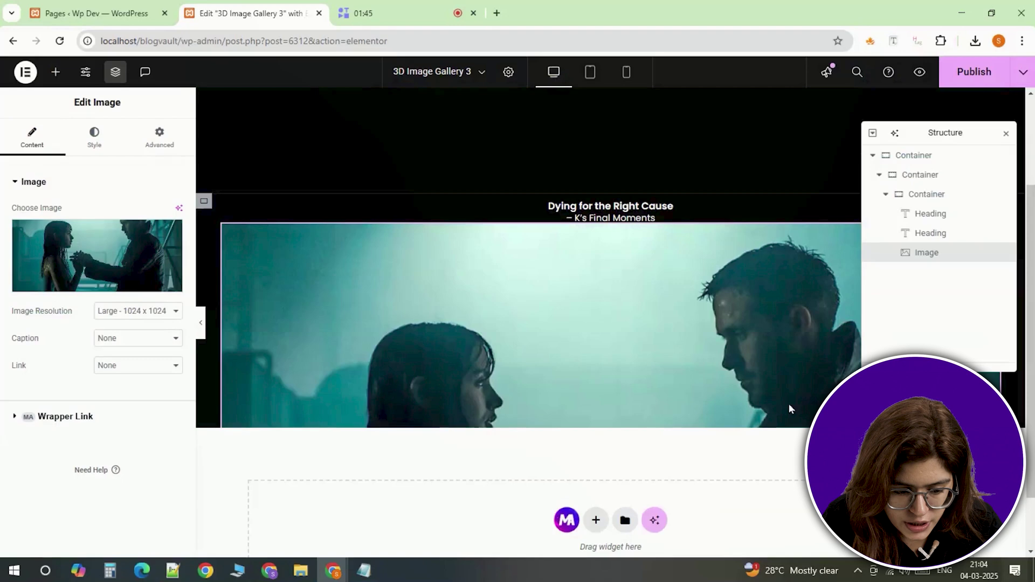
# Set the image's height to 450 px and its object fit to Cover
pyautogui.click(102, 134)
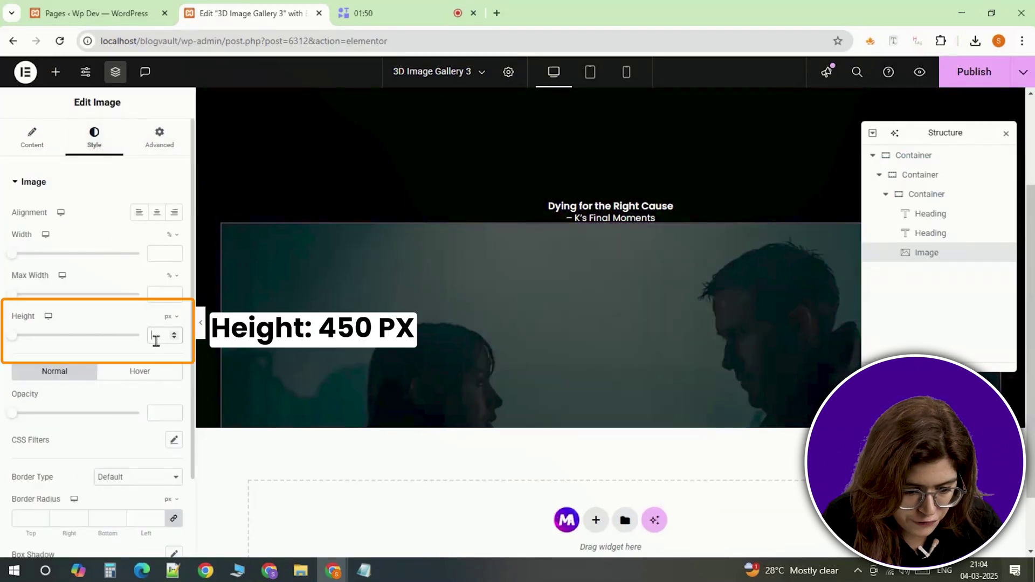
pyautogui.write('450')
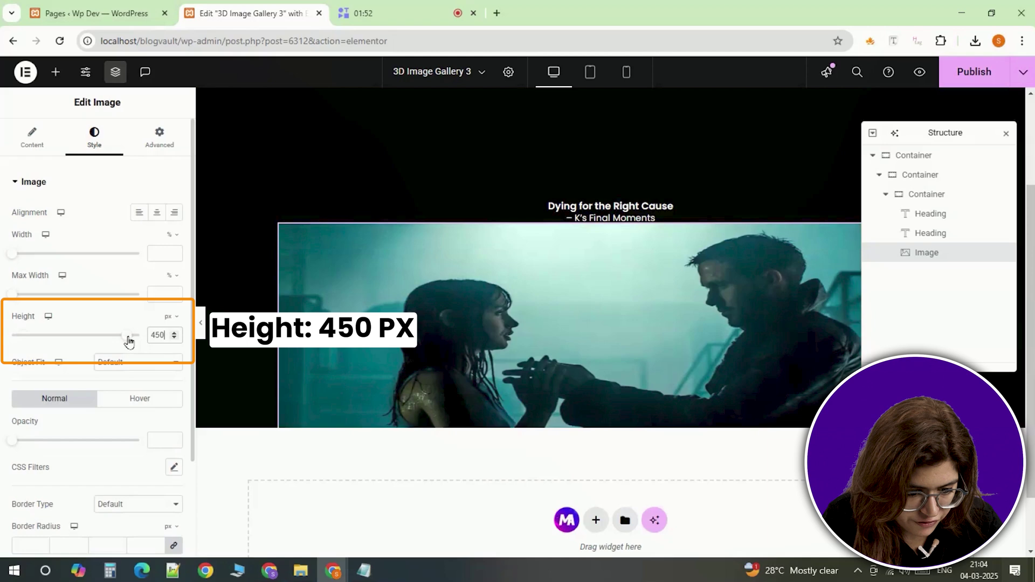
pyautogui.click(142, 369)
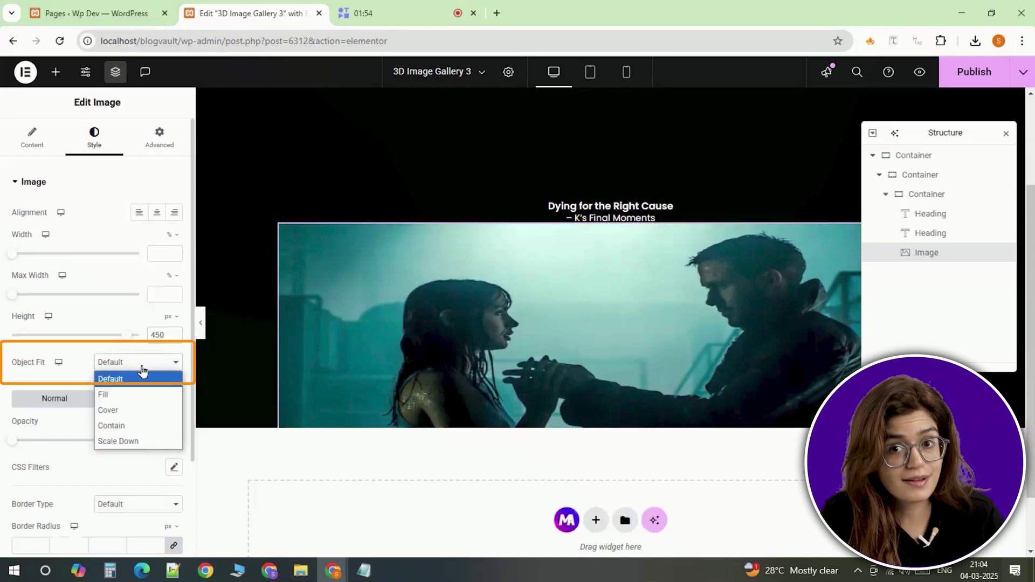
pyautogui.click(134, 411)
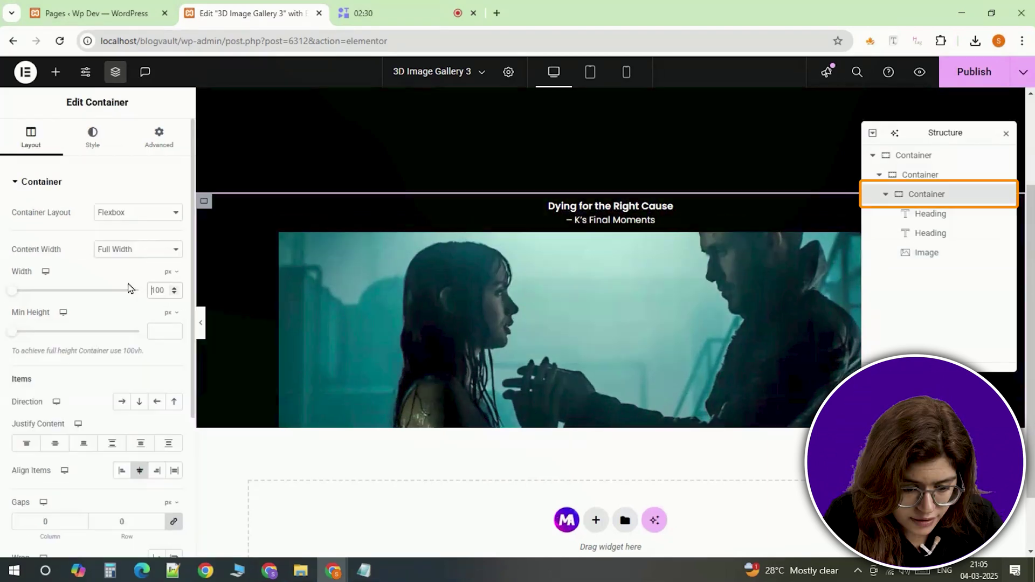
# Set the width of the container holding the headings and image to 400 px and duplicate it repeatedly for the other gallery items
pyautogui.write('400')
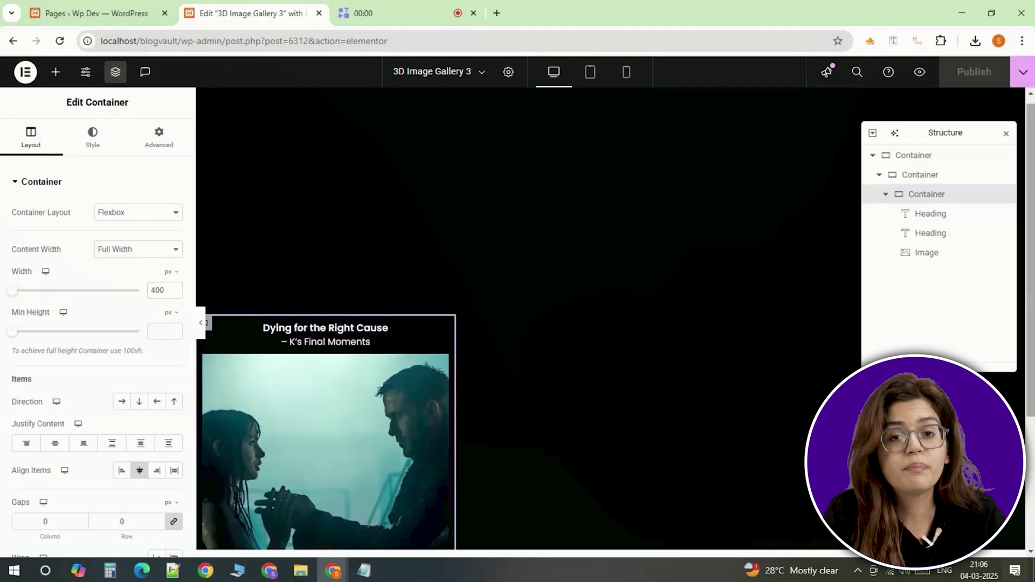
pyautogui.click(889, 196)
pyautogui.rightClick(905, 199)
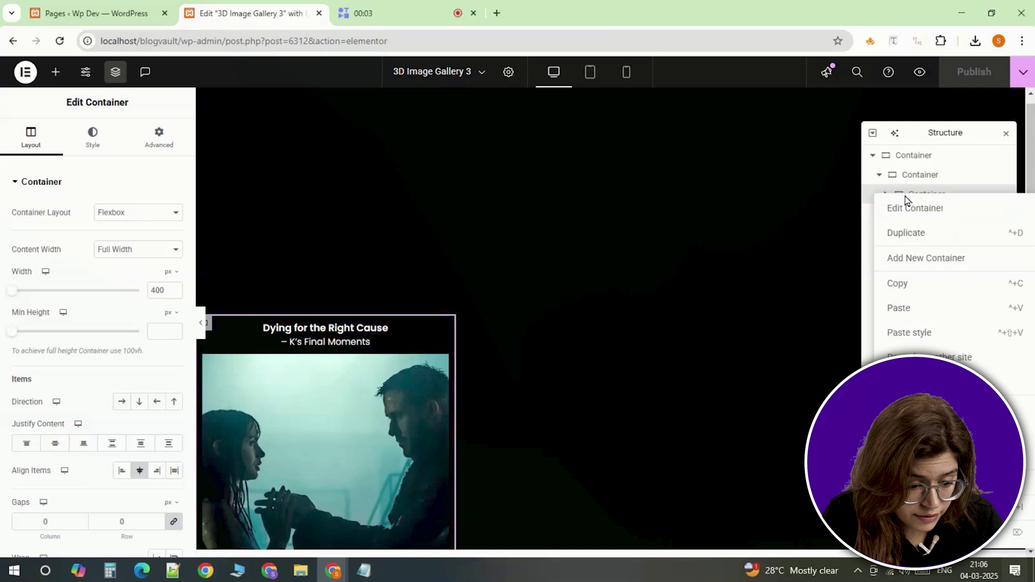
pyautogui.click(905, 233)
pyautogui.rightClick(911, 216)
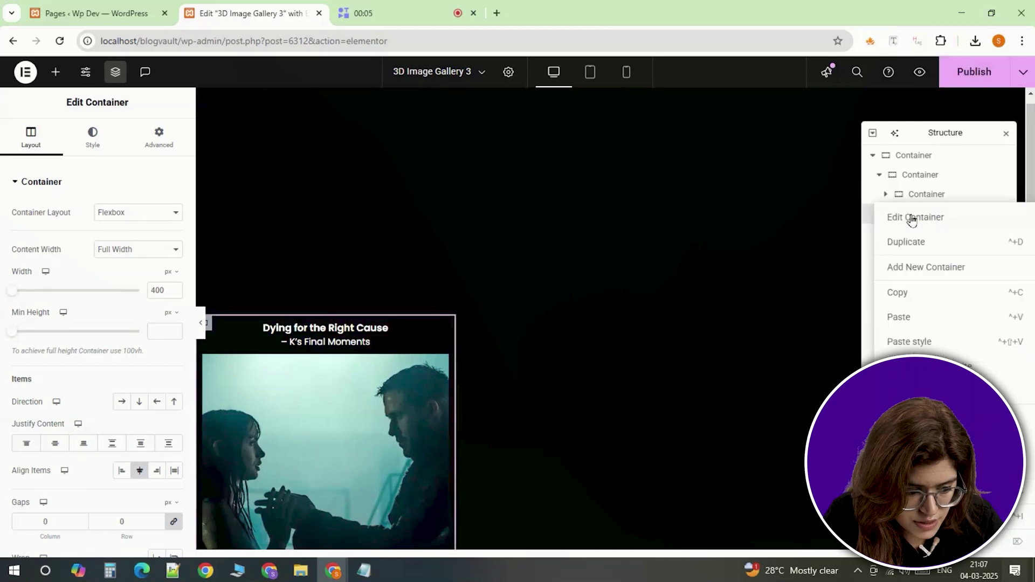
pyautogui.click(915, 240)
pyautogui.rightClick(917, 239)
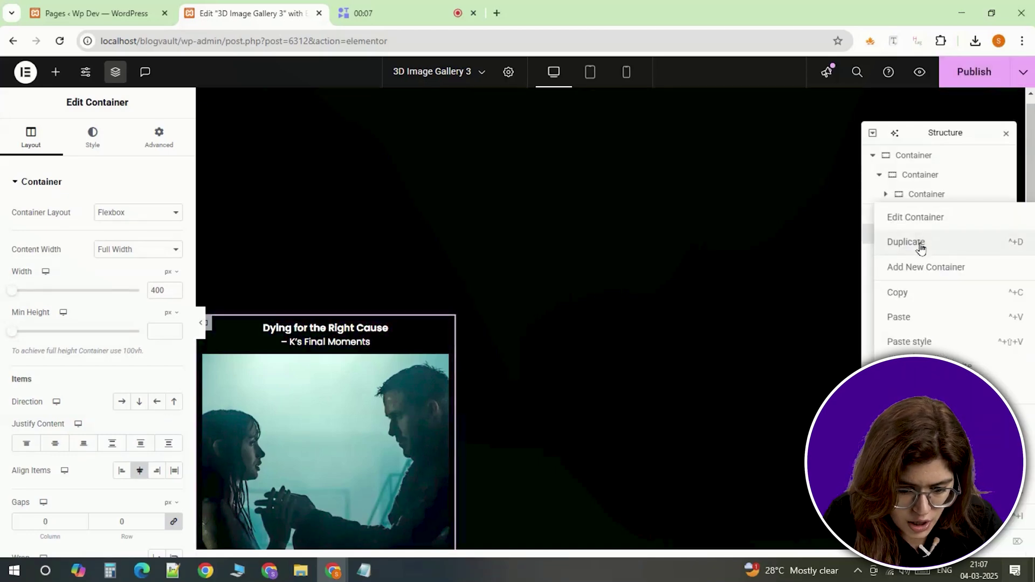
pyautogui.click(913, 241)
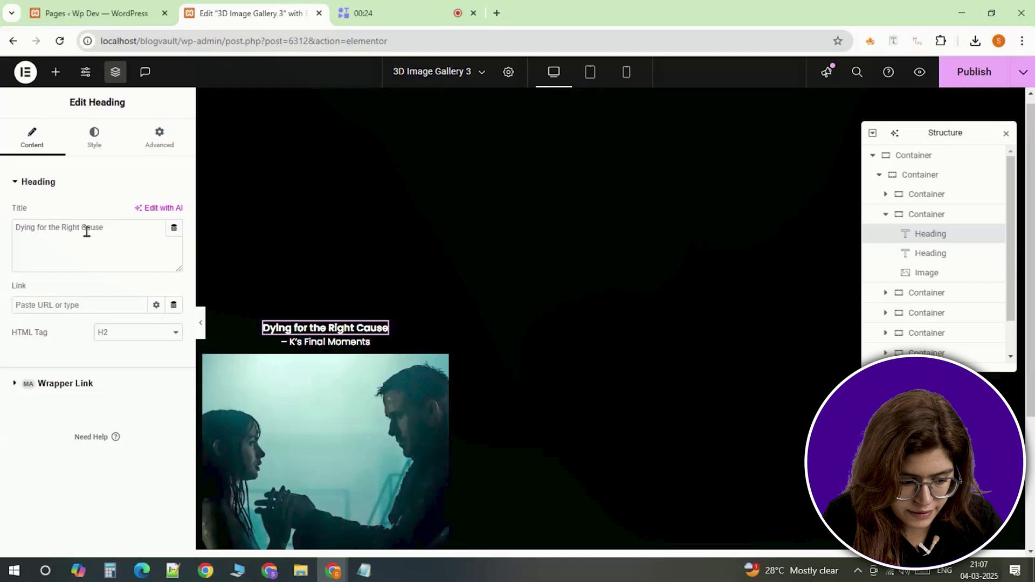
# Switch to the text notes and select the replacement title for the second gallery container's heading
pyautogui.click(364, 570)
pyautogui.moveTo(338, 267); pyautogui.dragTo(292, 259)
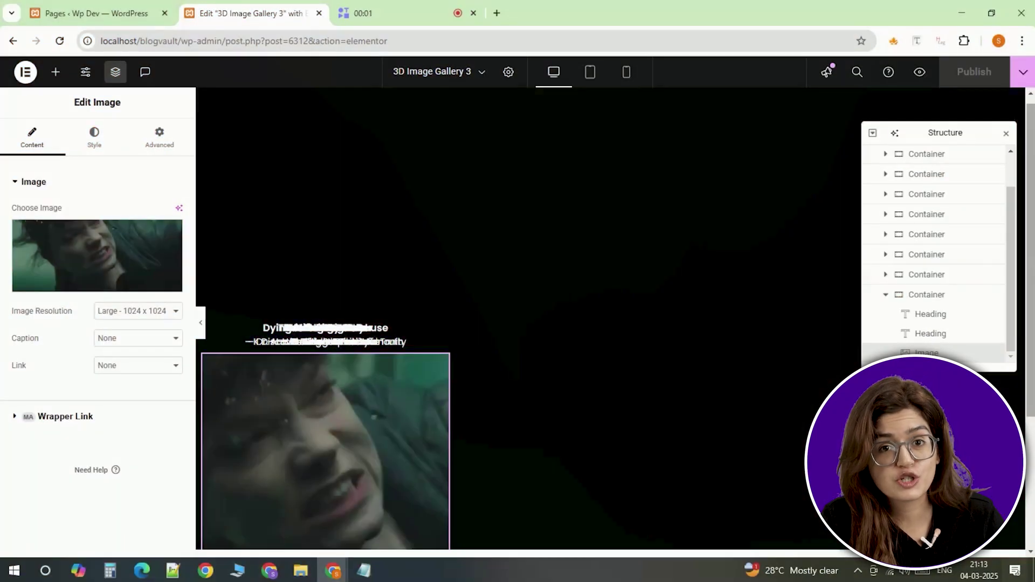
# Collapse the nested gallery containers and assign the CSS class outer-container to the outermost container
pyautogui.click(886, 295)
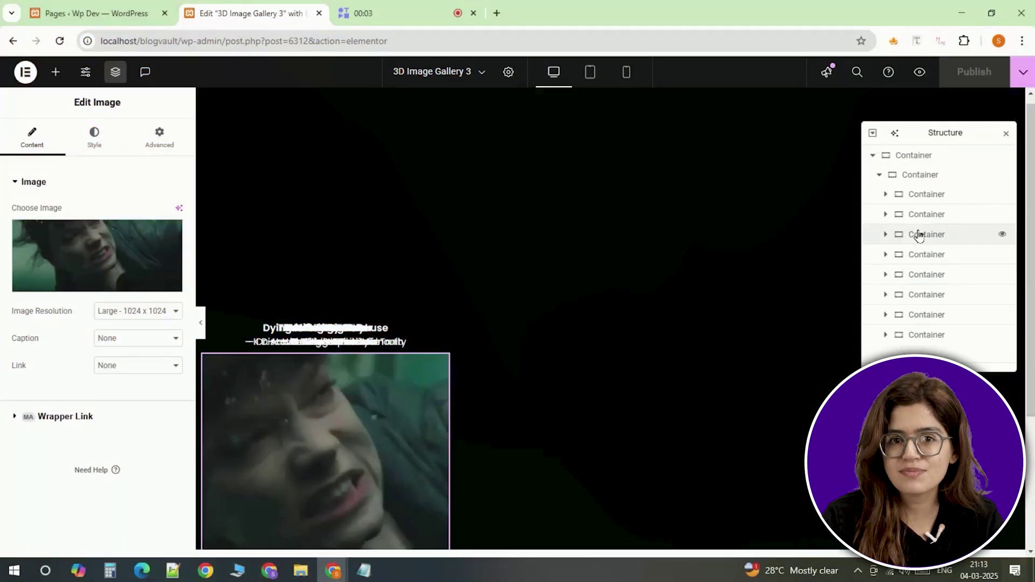
pyautogui.click(881, 176)
pyautogui.click(868, 158)
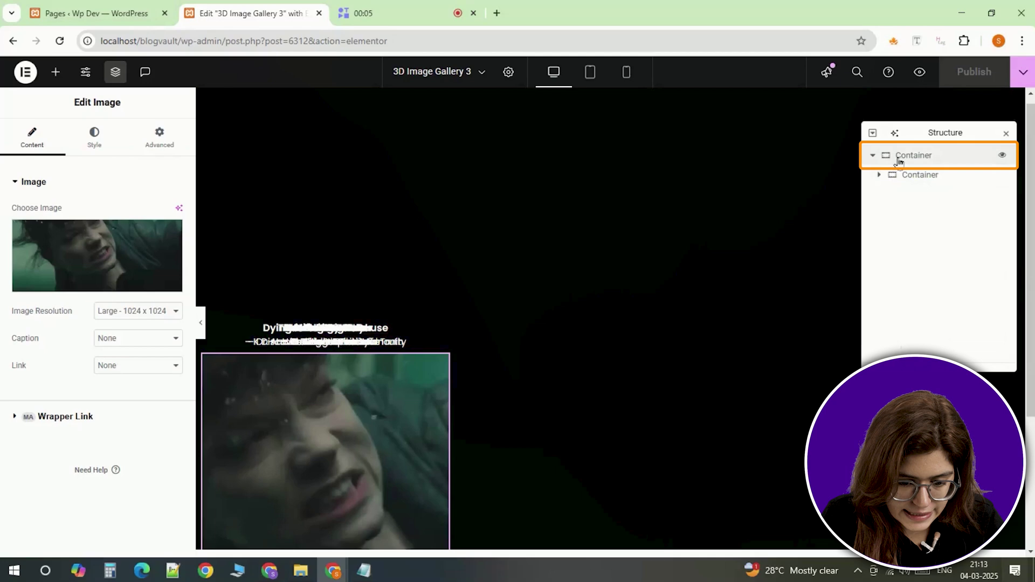
pyautogui.scroll(-4, 114, 335)
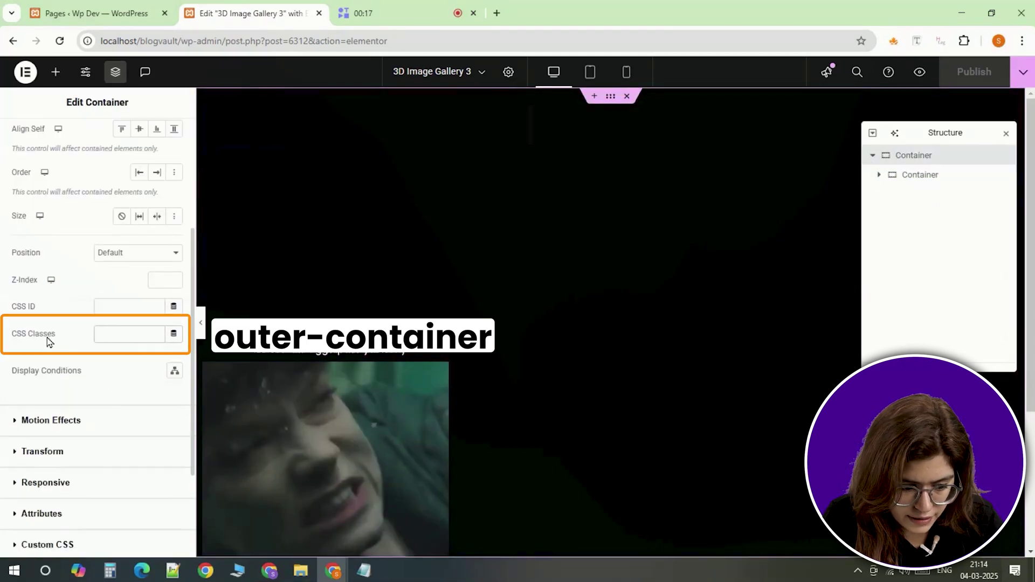
pyautogui.write('outer-container')
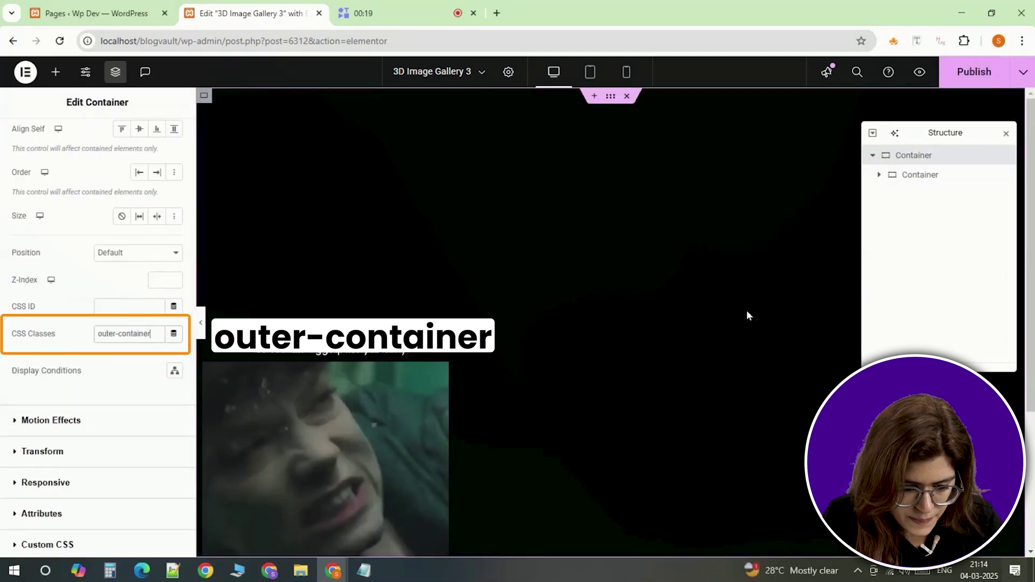
# Assign the CSS class inner-container to the full-height second-level container
pyautogui.click(915, 179)
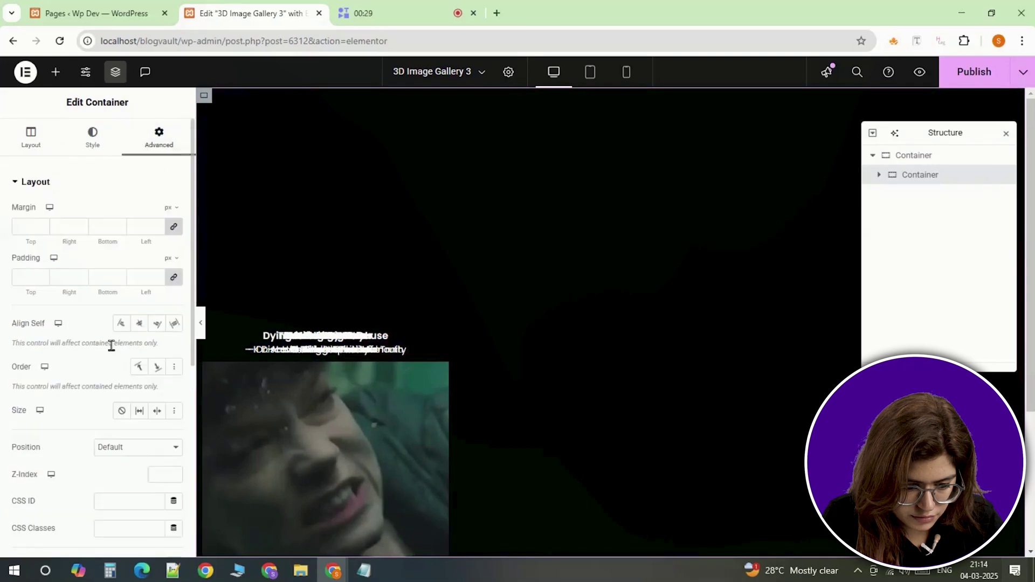
pyautogui.scroll(-4, 111, 345)
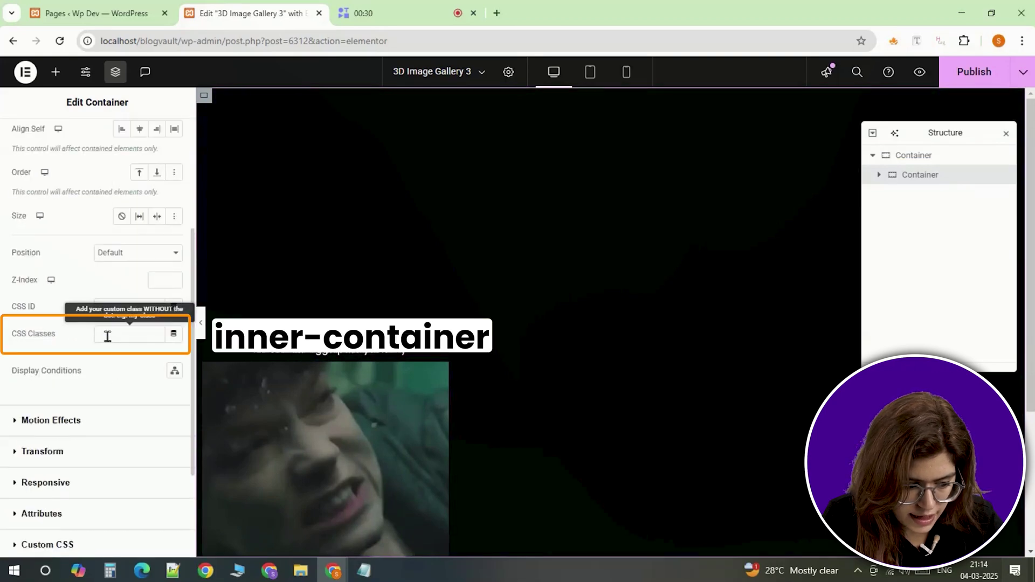
pyautogui.click(107, 335)
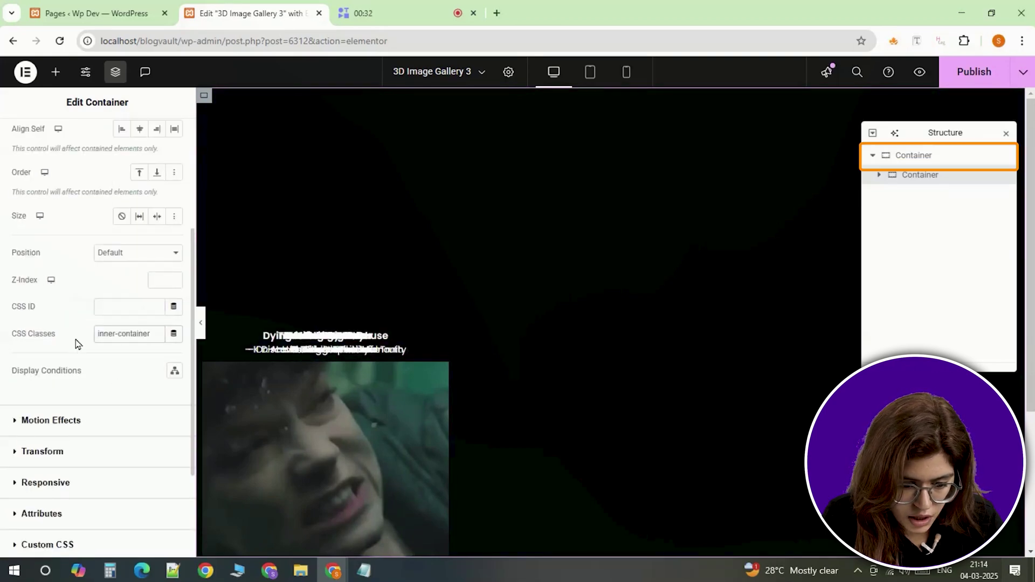
# Add an HTML widget in the outermost container above the inner container and paste the gallery code into it
pyautogui.click(891, 162)
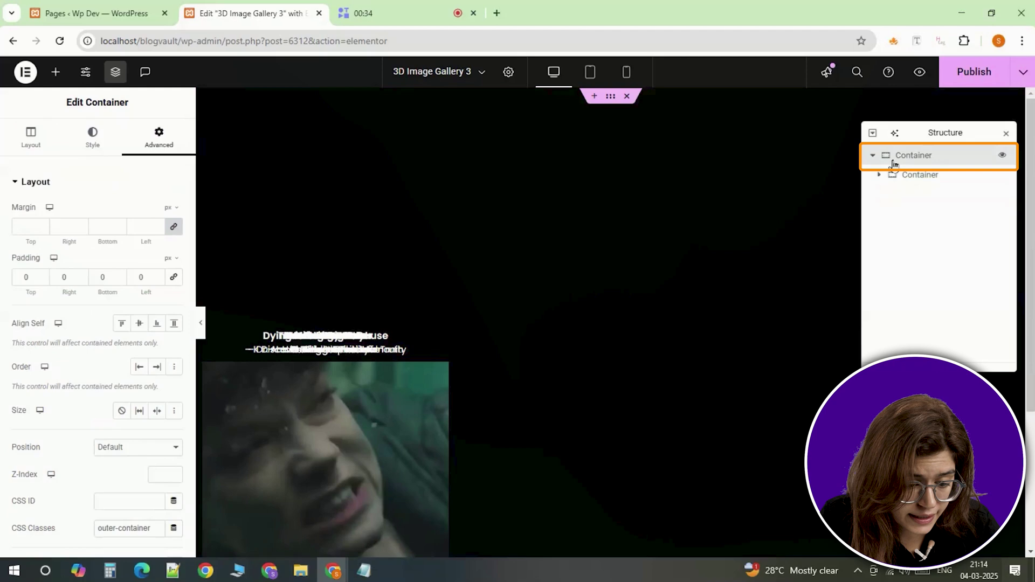
pyautogui.click(55, 72)
pyautogui.write('html')
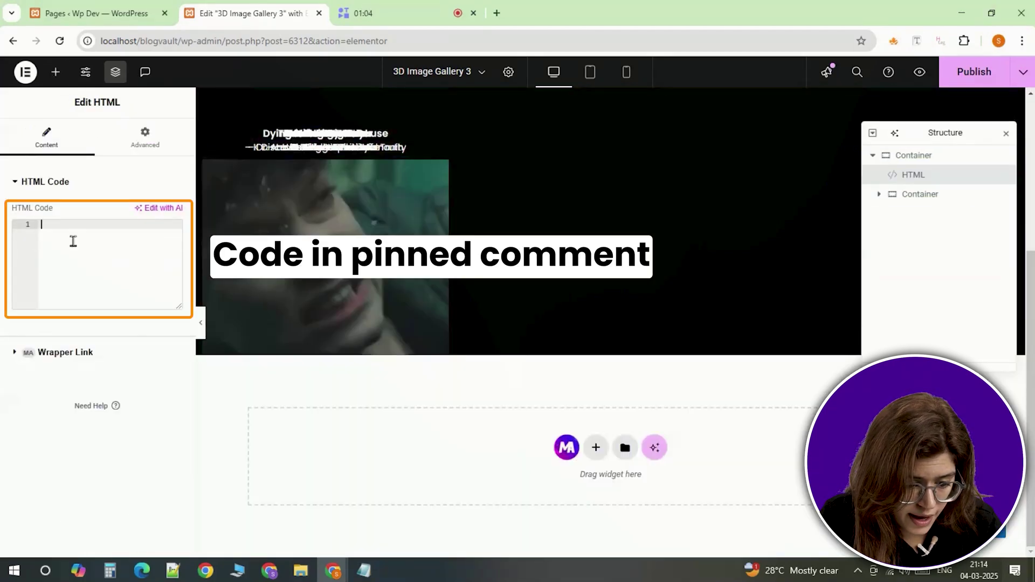
pyautogui.rightClick(74, 242)
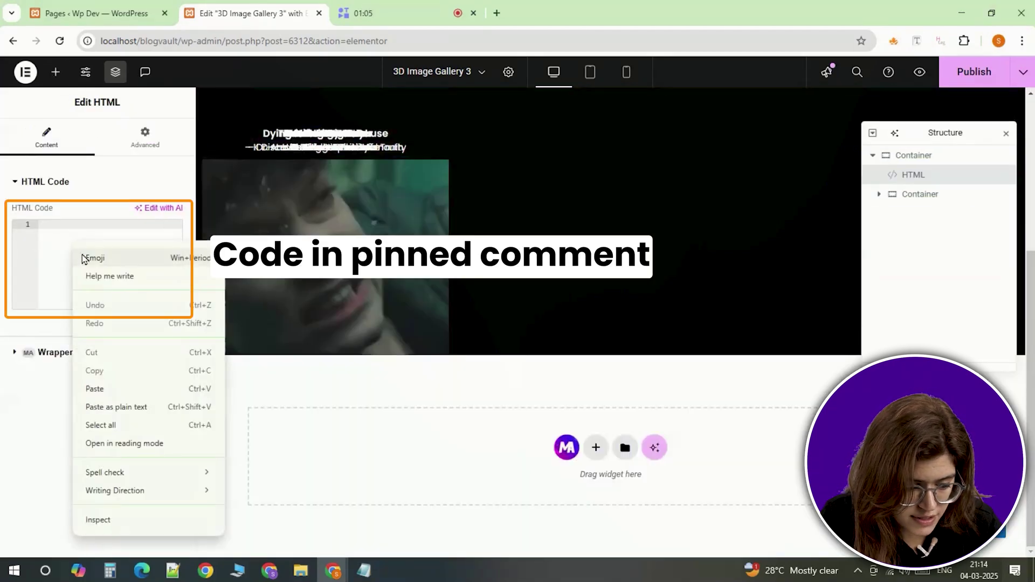
pyautogui.click(99, 389)
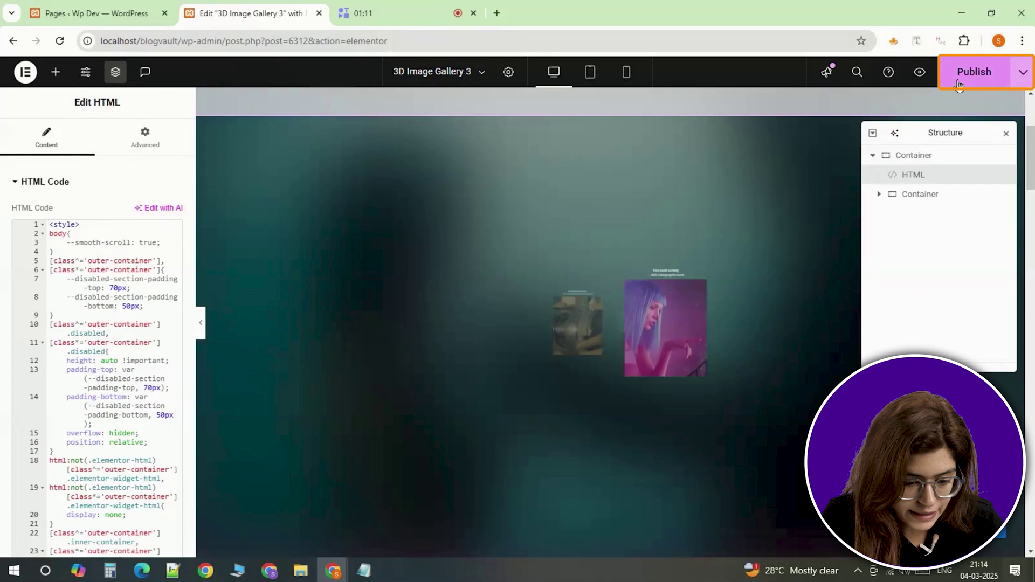
# Publish the page and preview the gallery's 3D scroll effect from start to end and back
pyautogui.click(975, 72)
pyautogui.click(920, 72)
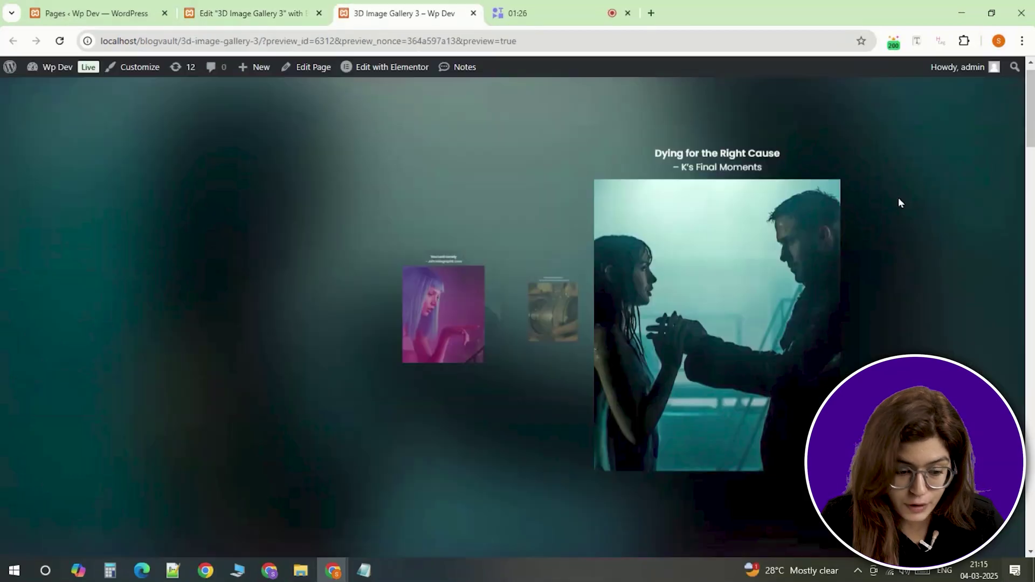
pyautogui.scroll(-10, 898, 203)
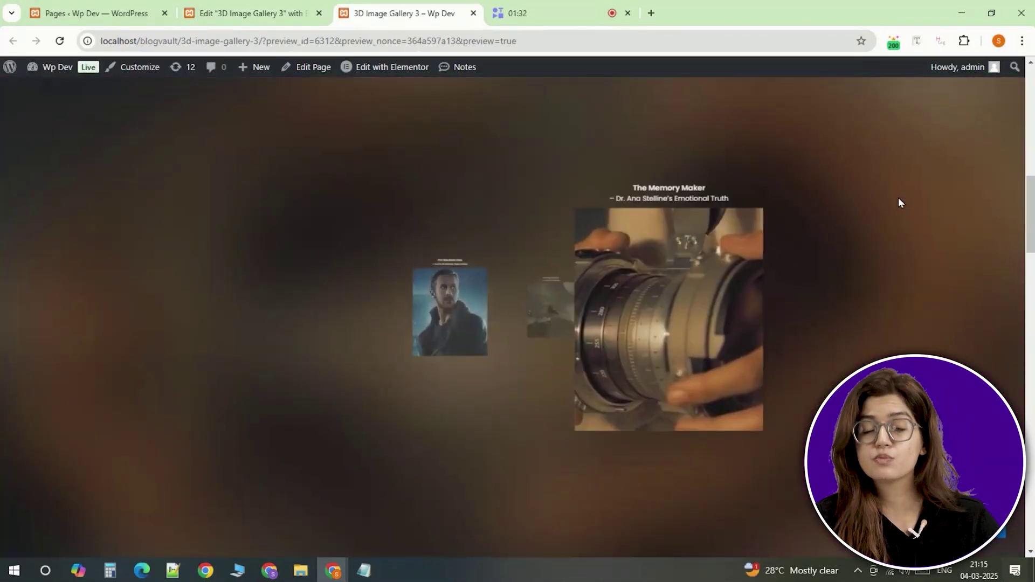
pyautogui.scroll(-5, 1017, 231)
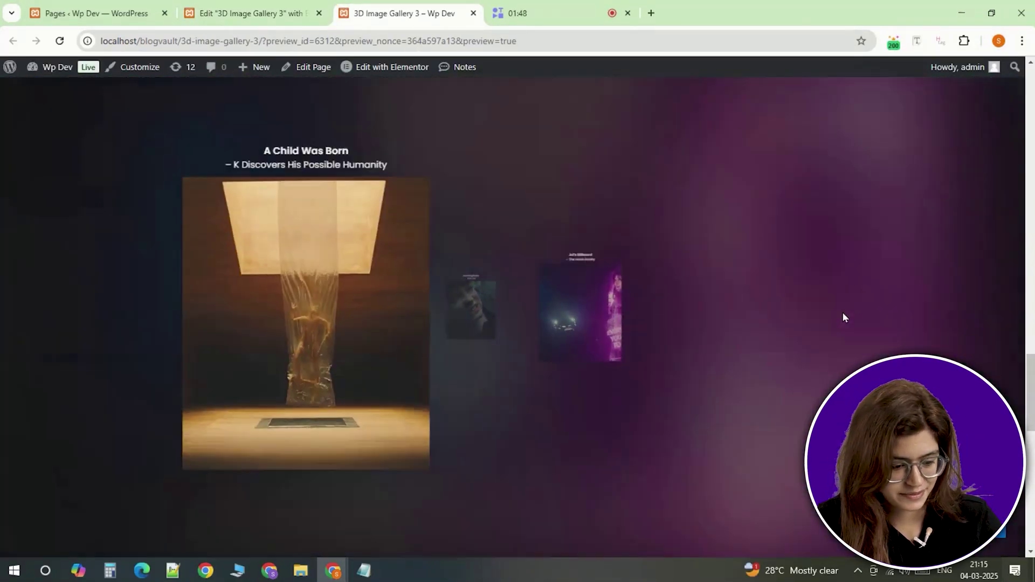
pyautogui.scroll(10, 885, 323)
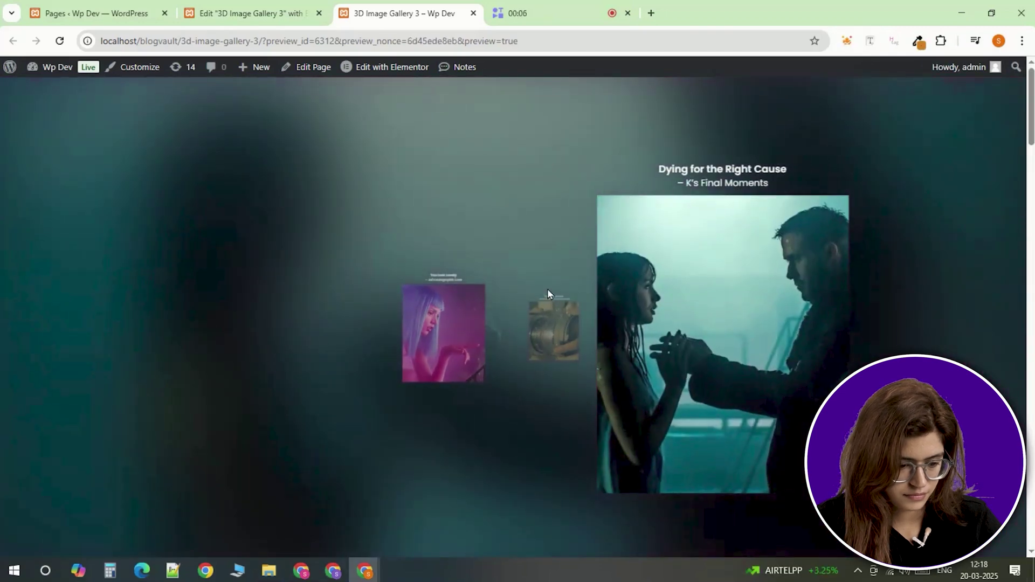
# Inspect a gallery image on the preview page with the browser's developer tools
pyautogui.rightClick(547, 289)
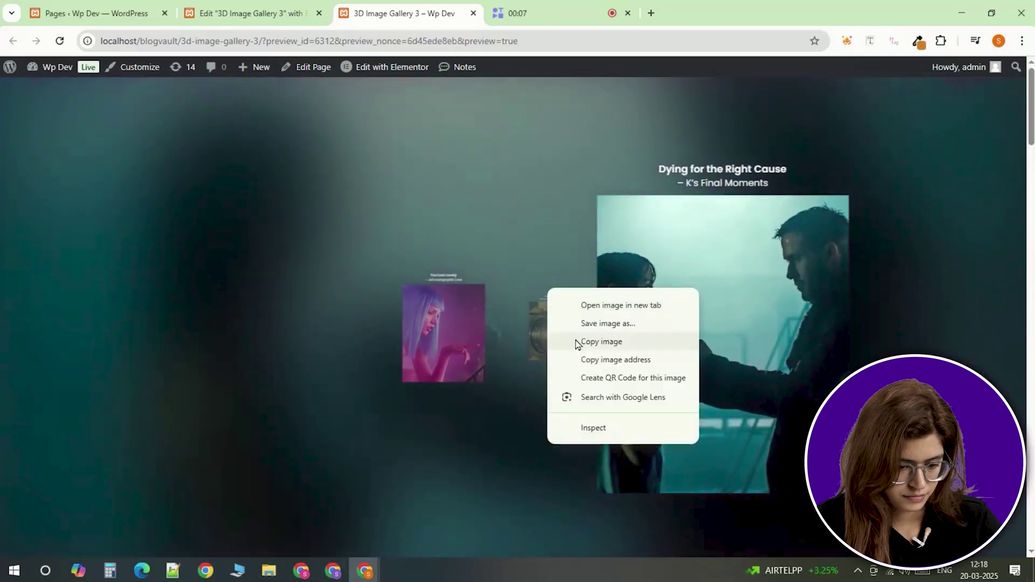
pyautogui.click(578, 434)
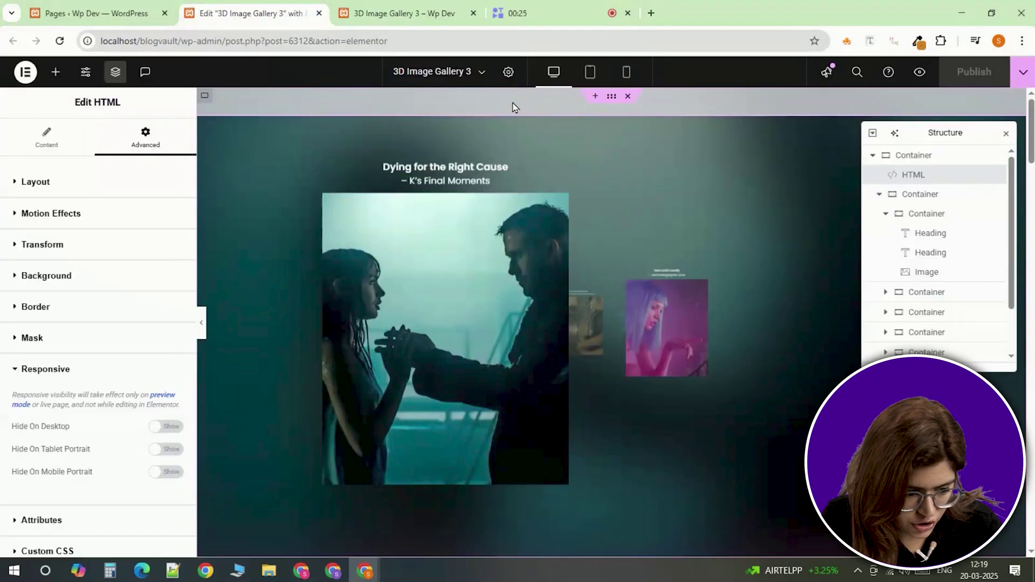
# Hide the HTML widget on desktop, tablet portrait and mobile portrait through its responsive visibility settings
pyautogui.click(908, 177)
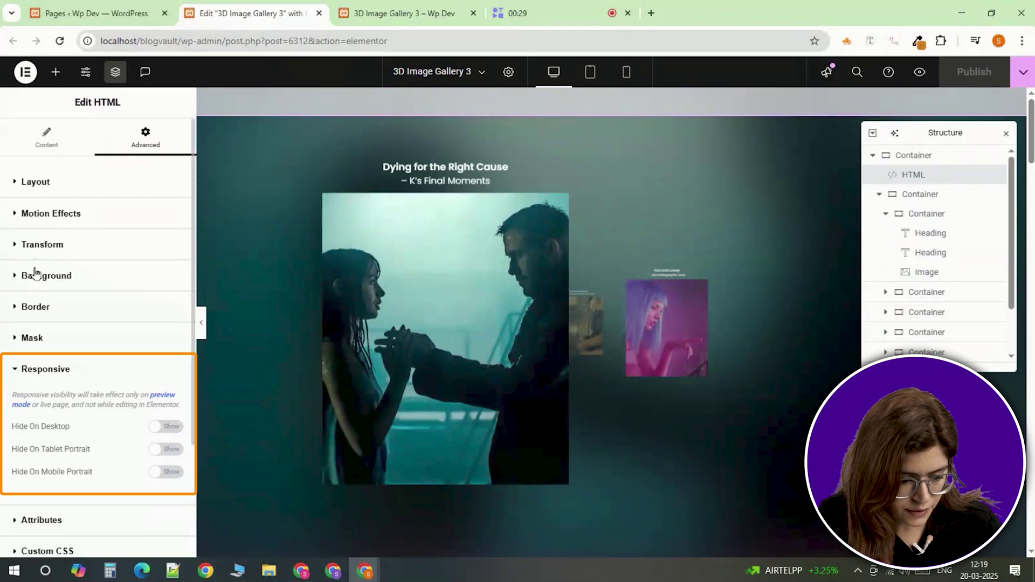
pyautogui.click(32, 371)
pyautogui.click(39, 372)
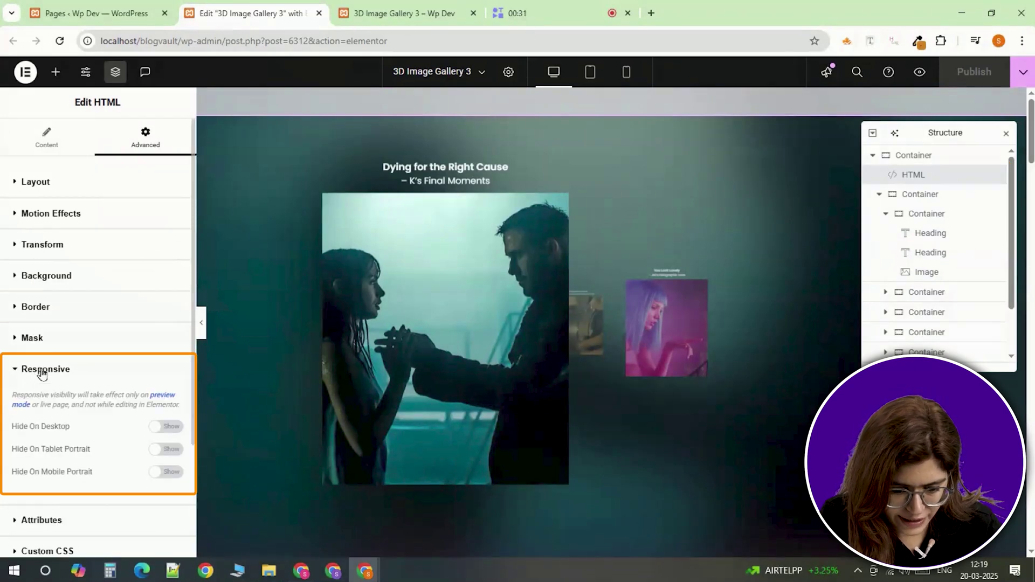
pyautogui.click(171, 427)
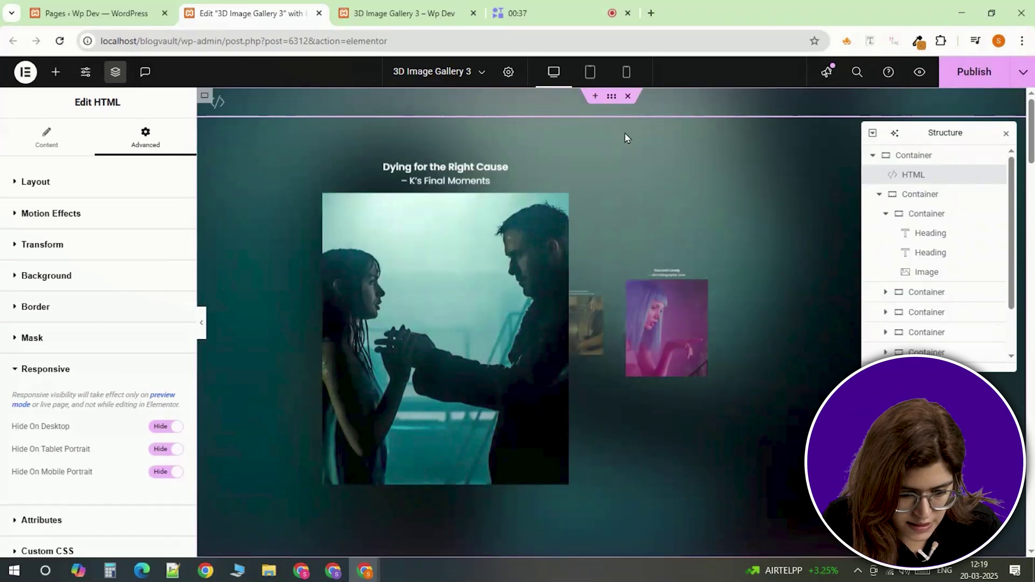
# In the mobile portrait view, set the height of the image in the first gallery container to 300 px
pyautogui.click(879, 194)
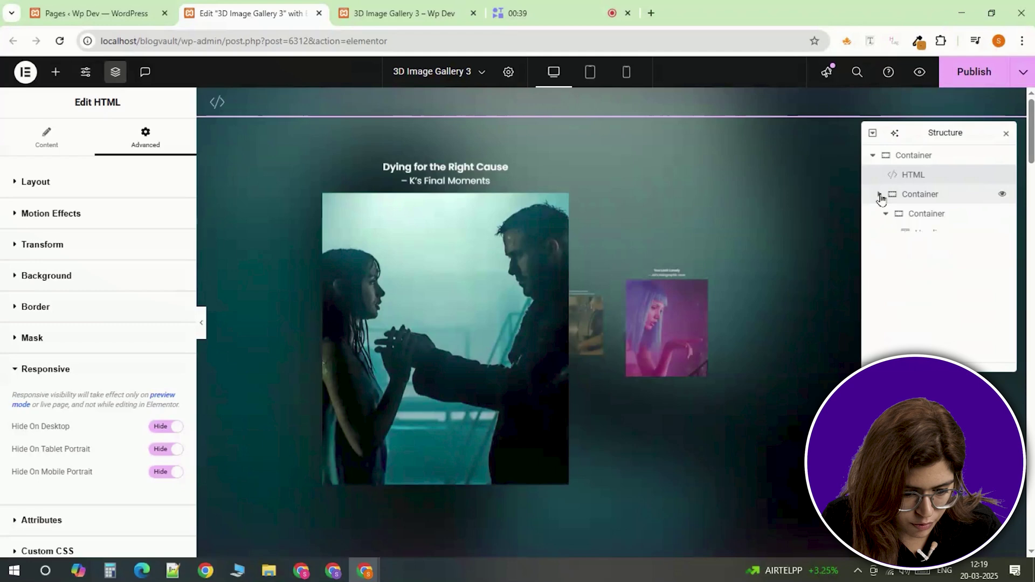
pyautogui.click(879, 195)
pyautogui.click(913, 213)
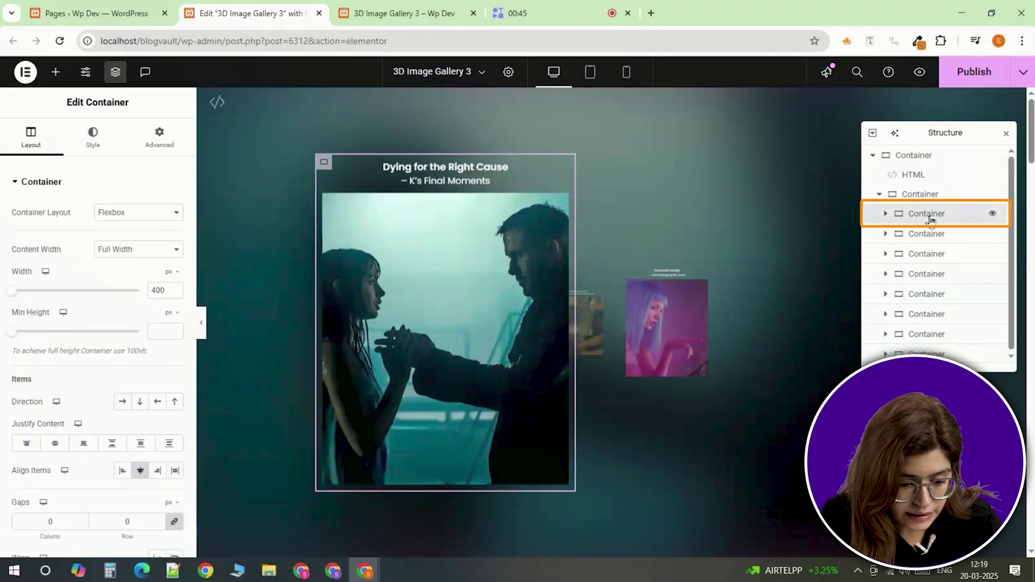
pyautogui.click(561, 259)
pyautogui.click(626, 74)
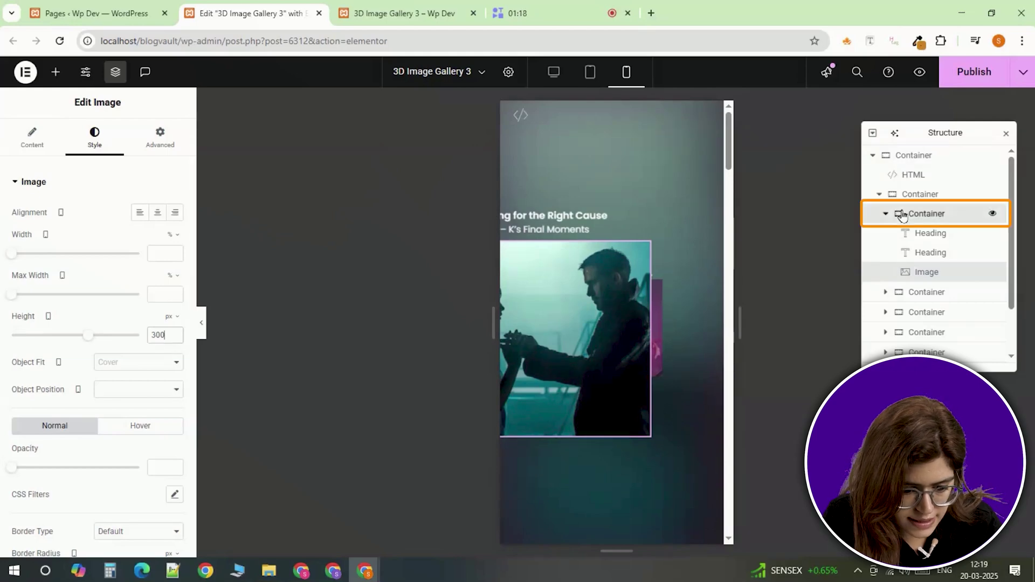
# Set the first gallery container's mobile width to 300 px and left margin to -117 px, and publish the page
pyautogui.click(906, 214)
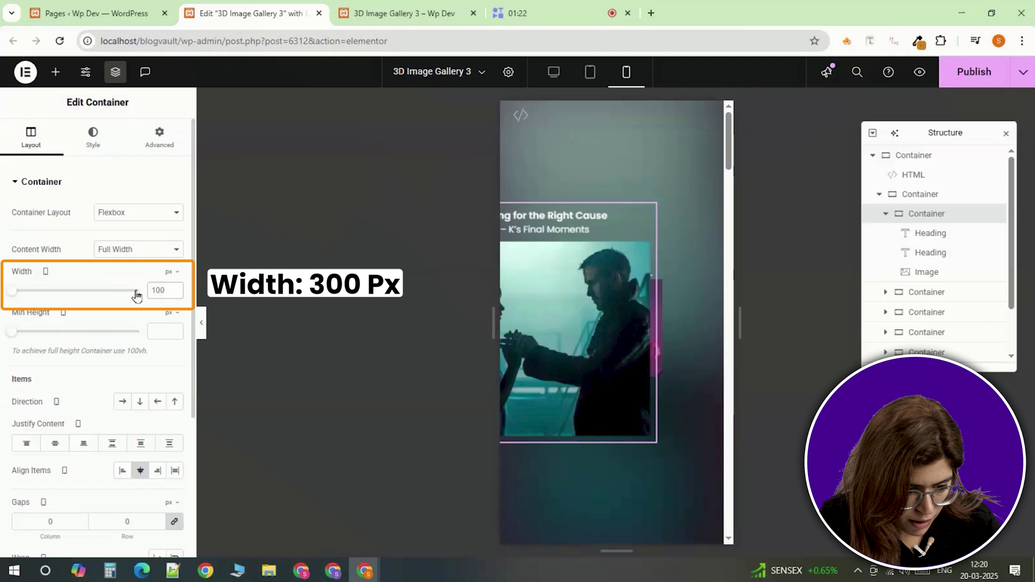
pyautogui.write('300')
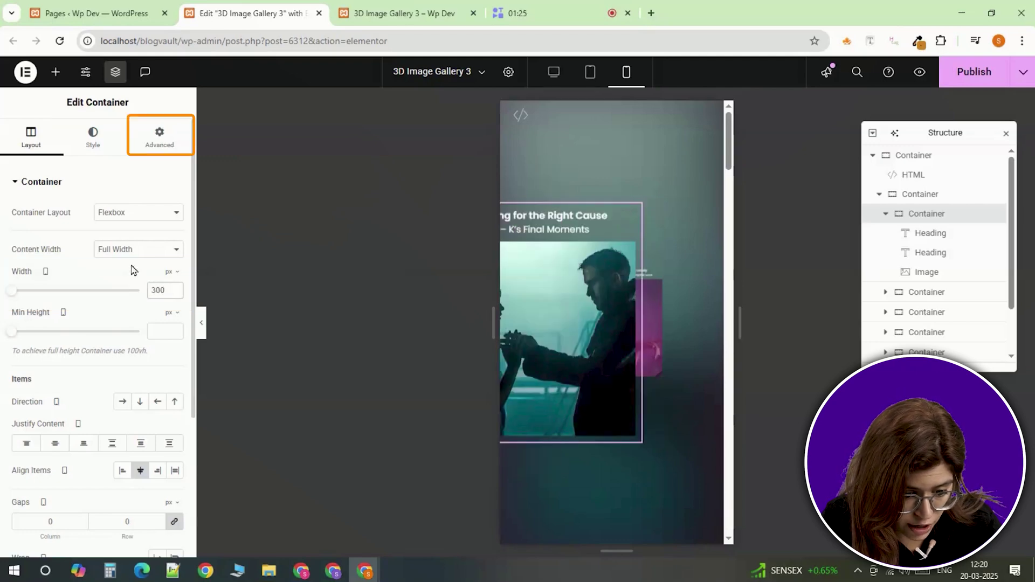
pyautogui.click(156, 145)
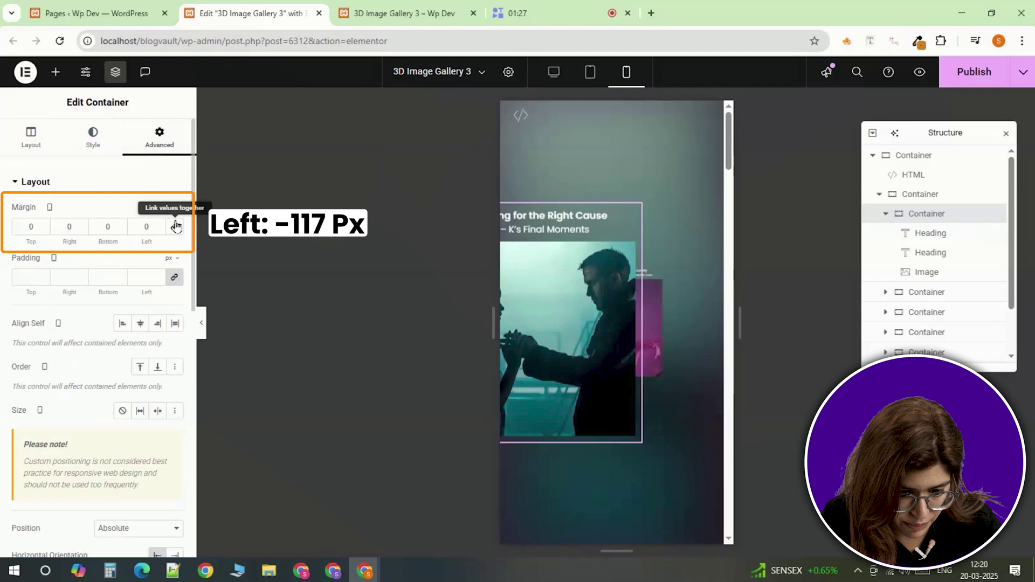
pyautogui.write('-117')
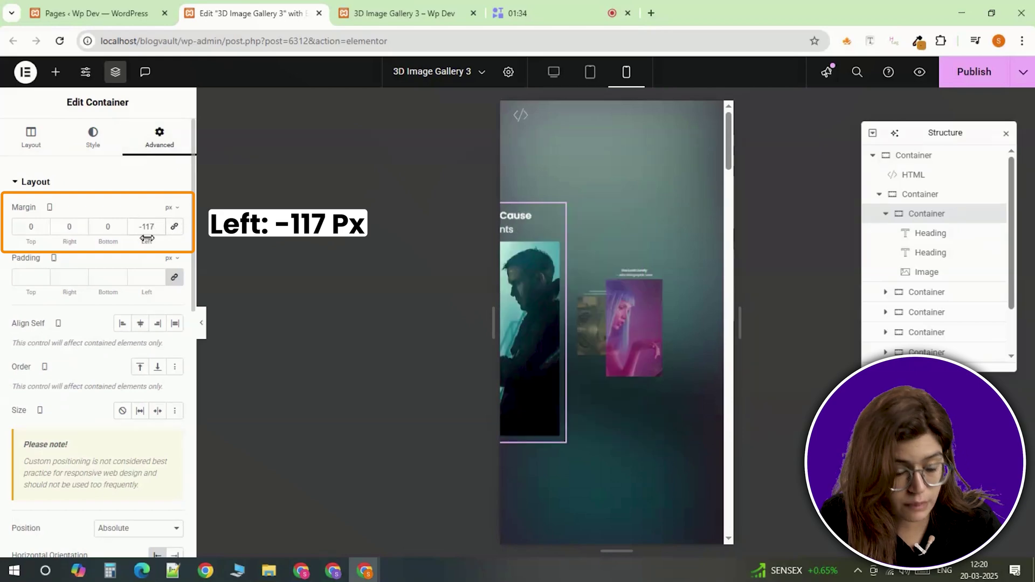
pyautogui.click(971, 76)
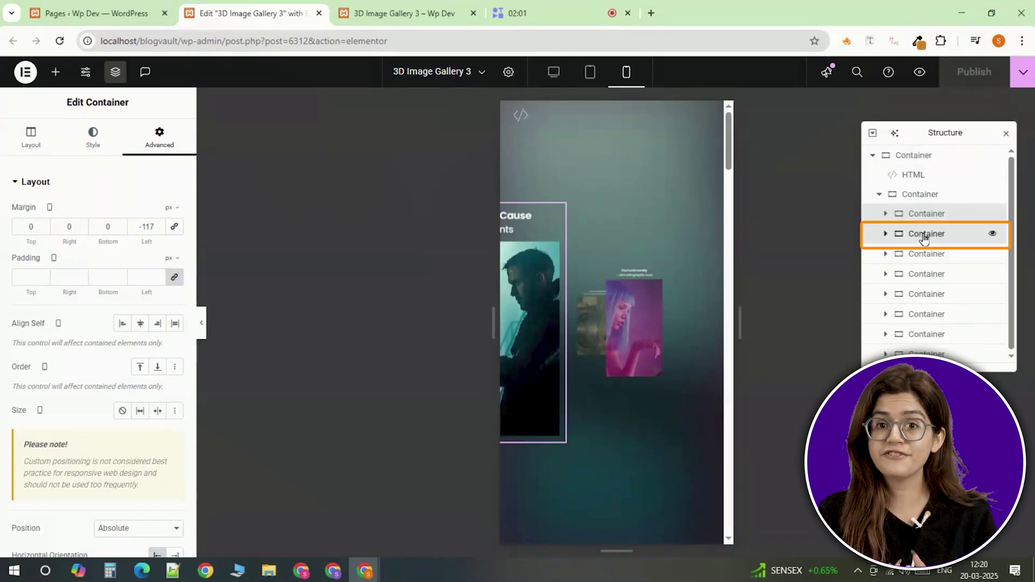
# Set the mobile height of the image in the second gallery container to 300 px
pyautogui.click(892, 239)
pyautogui.click(886, 236)
pyautogui.click(919, 293)
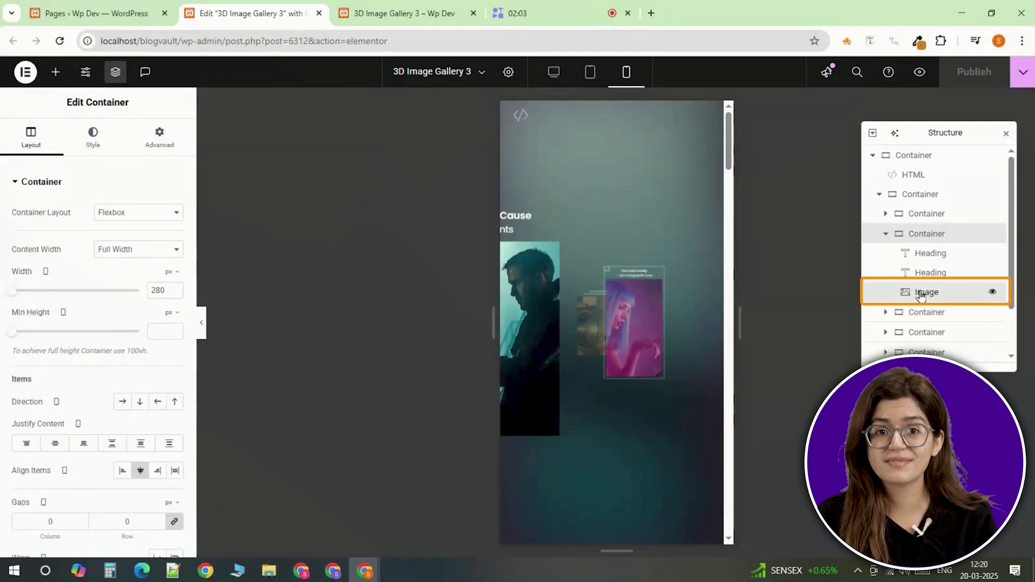
pyautogui.click(95, 136)
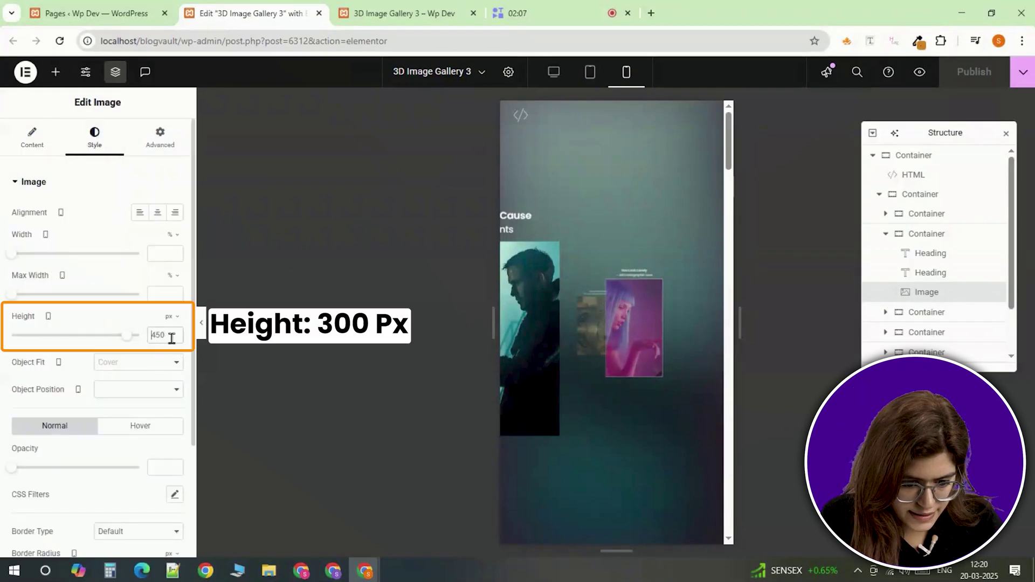
pyautogui.write('300')
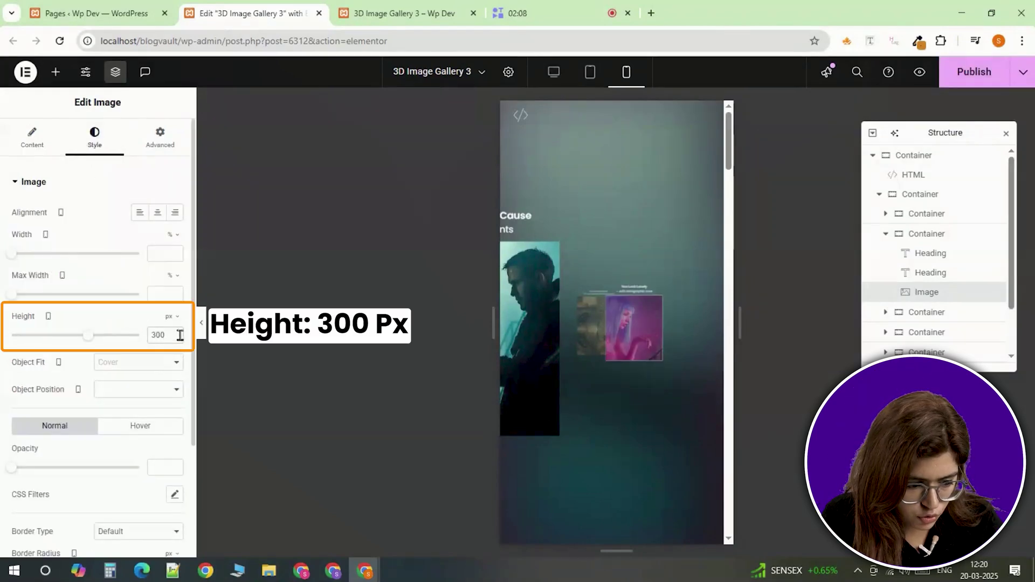
# Set the second gallery container's mobile width to 300 px and unlinked left margin to 117 px, and publish the page
pyautogui.click(937, 236)
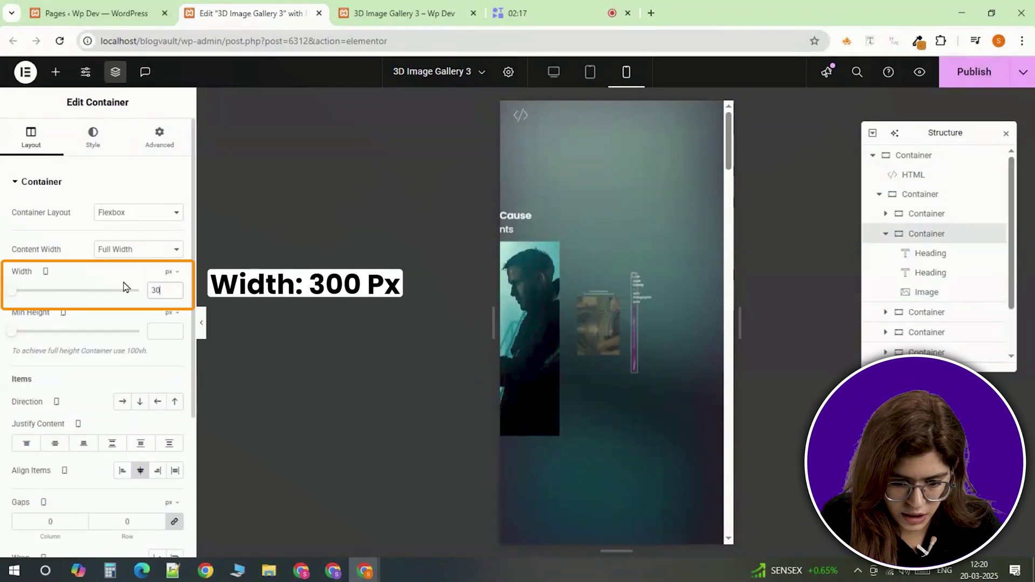
pyautogui.write('00')
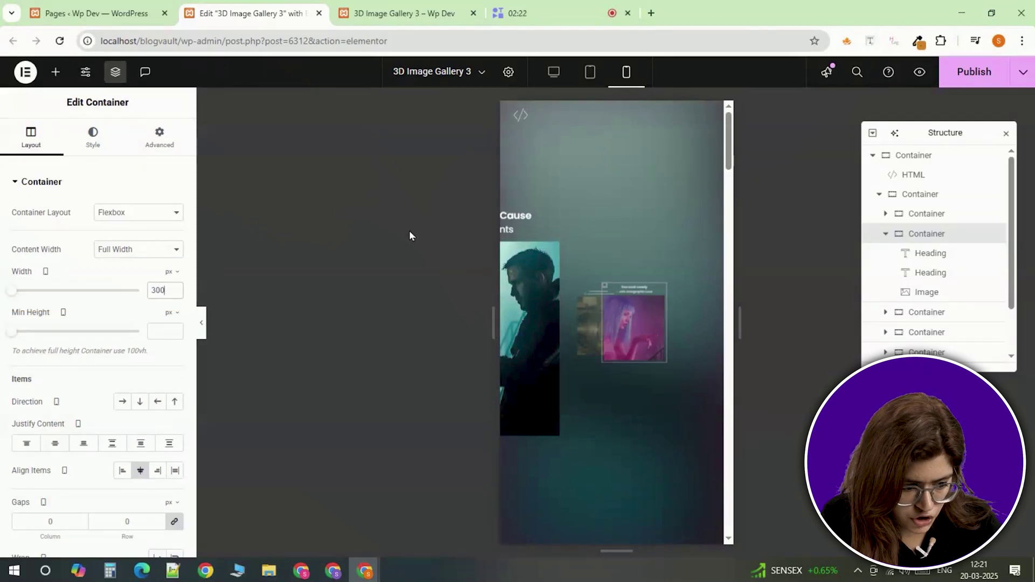
pyautogui.click(171, 149)
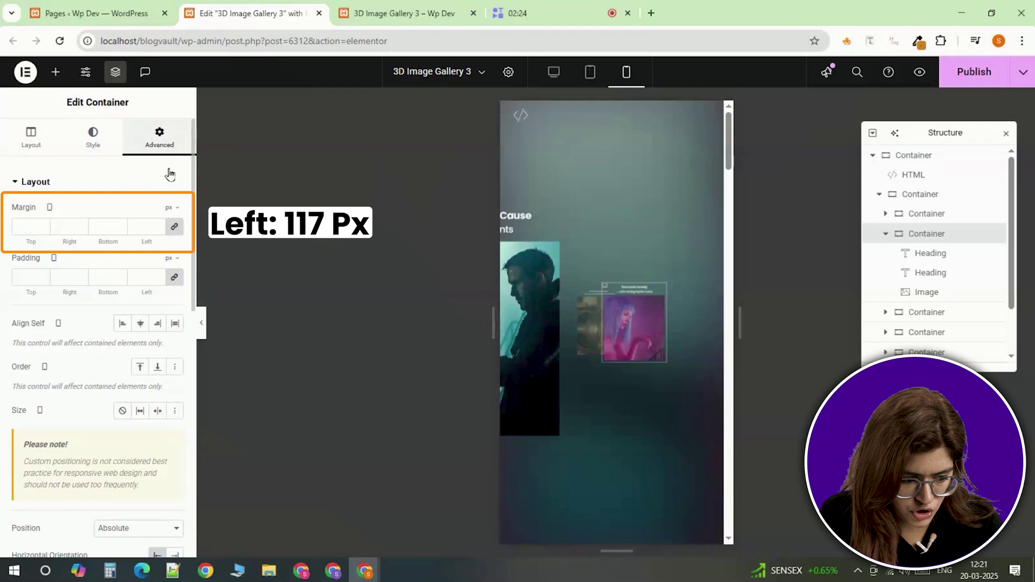
pyautogui.click(174, 229)
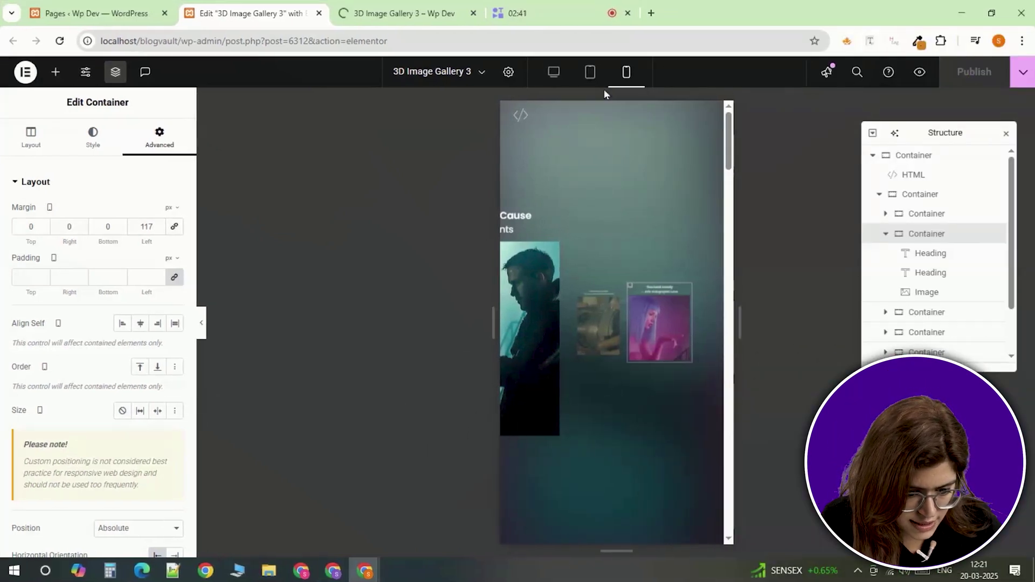
# Check the gallery's scroll effect on the preview page at iPhone 12 Pro dimensions
pyautogui.click(446, 18)
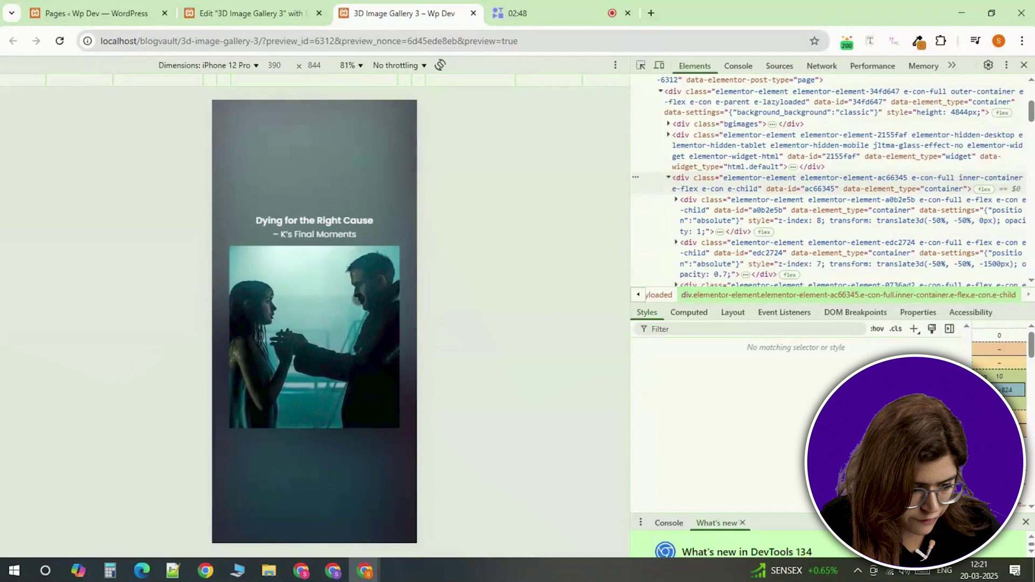
pyautogui.scroll(-5, 359, 298)
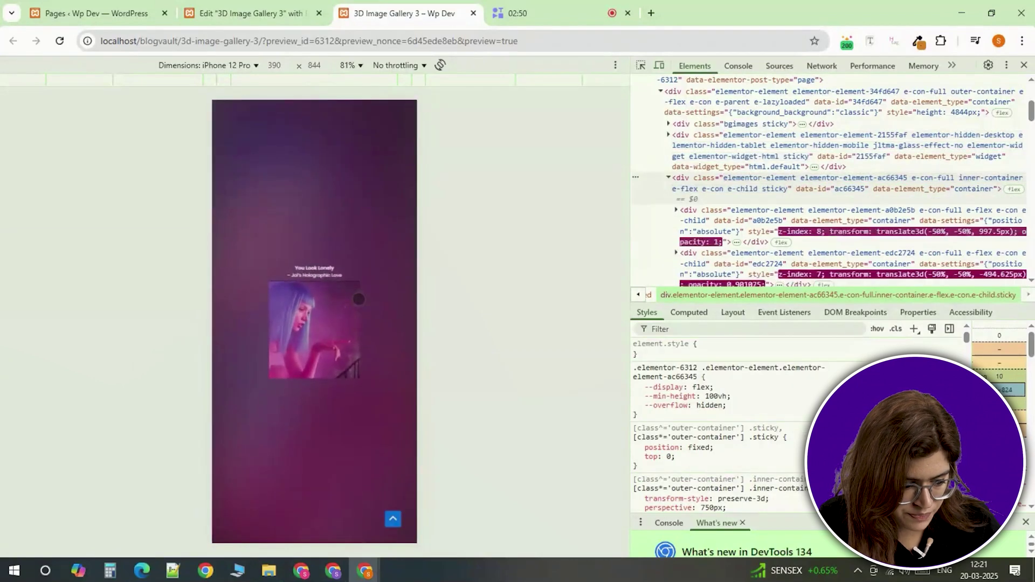
pyautogui.scroll(-5, 359, 307)
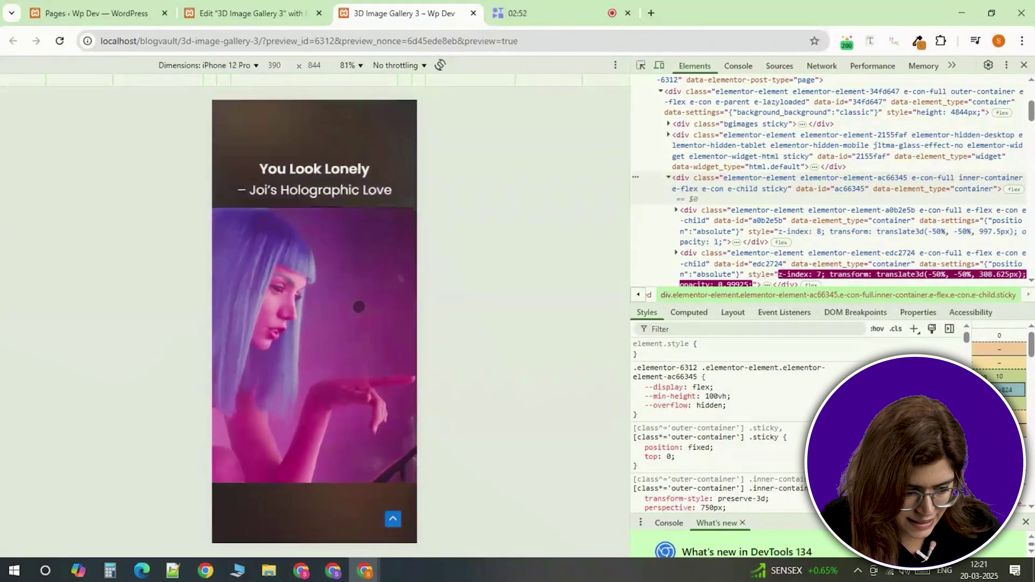
pyautogui.scroll(-3, 359, 307)
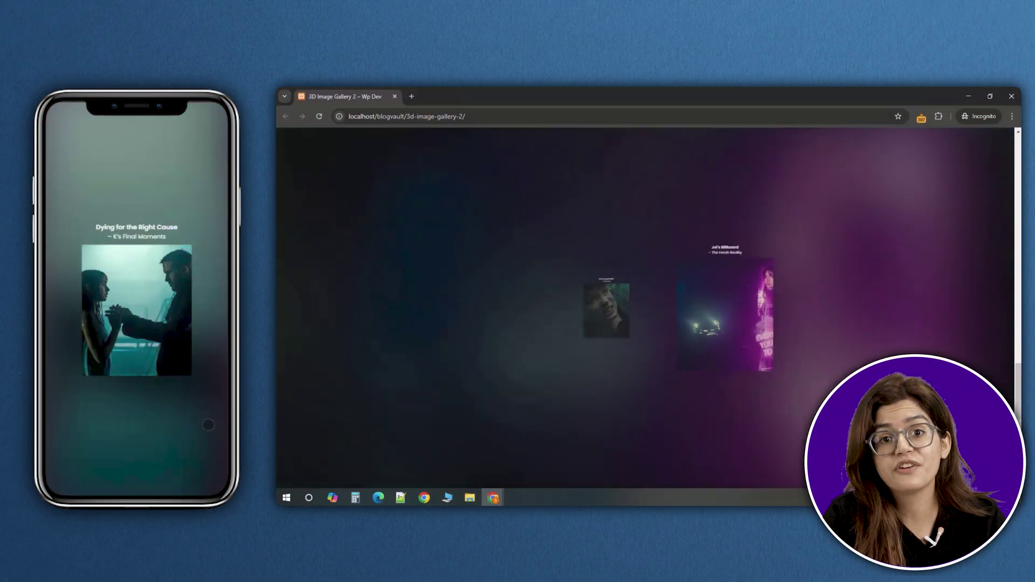
# Scroll back and forth through the finished 3D Image Gallery 2 page to review its phone and desktop layouts
pyautogui.scroll(15, 1014, 296)
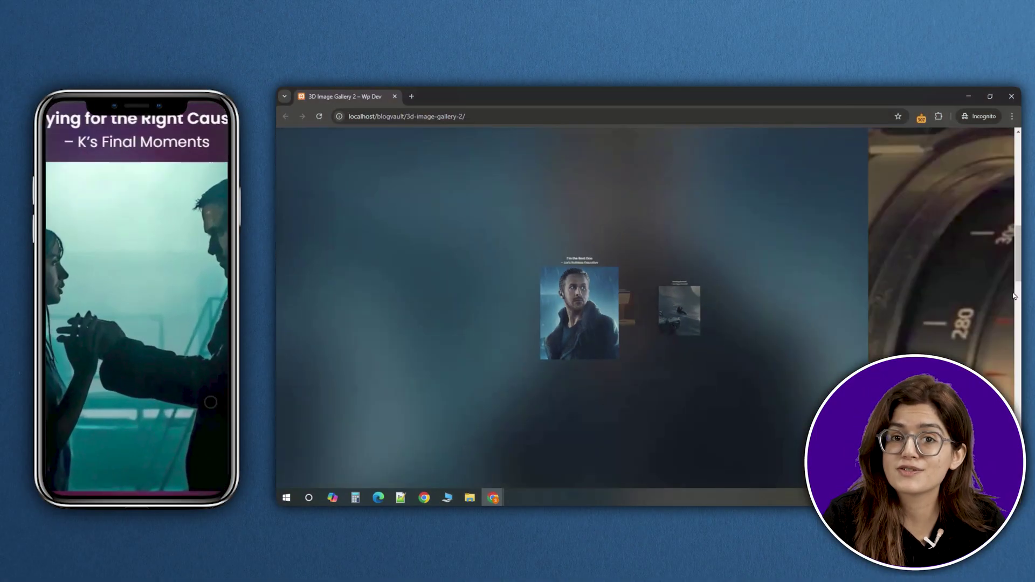
pyautogui.scroll(12, 1014, 296)
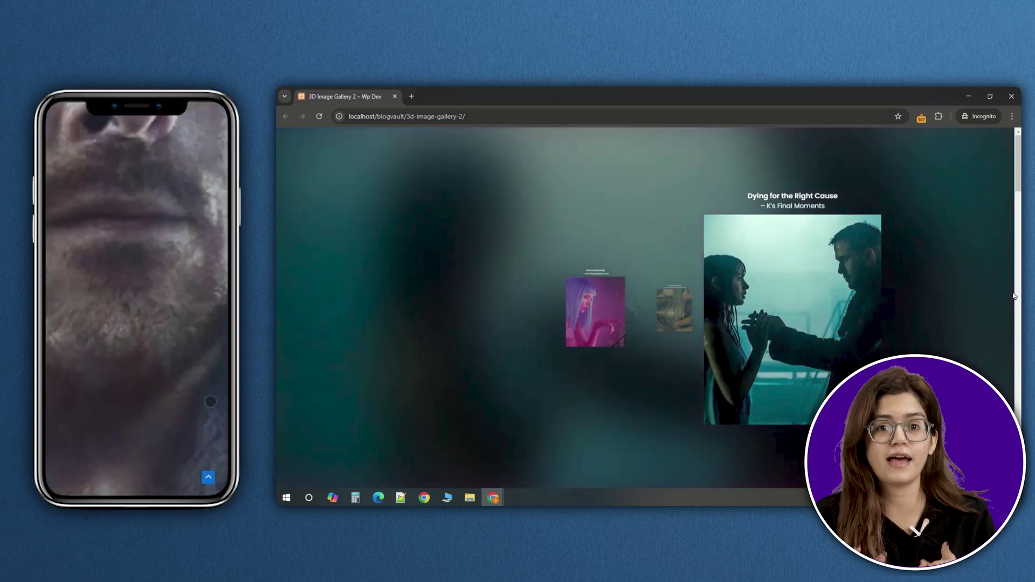
pyautogui.scroll(-15, 646, 308)
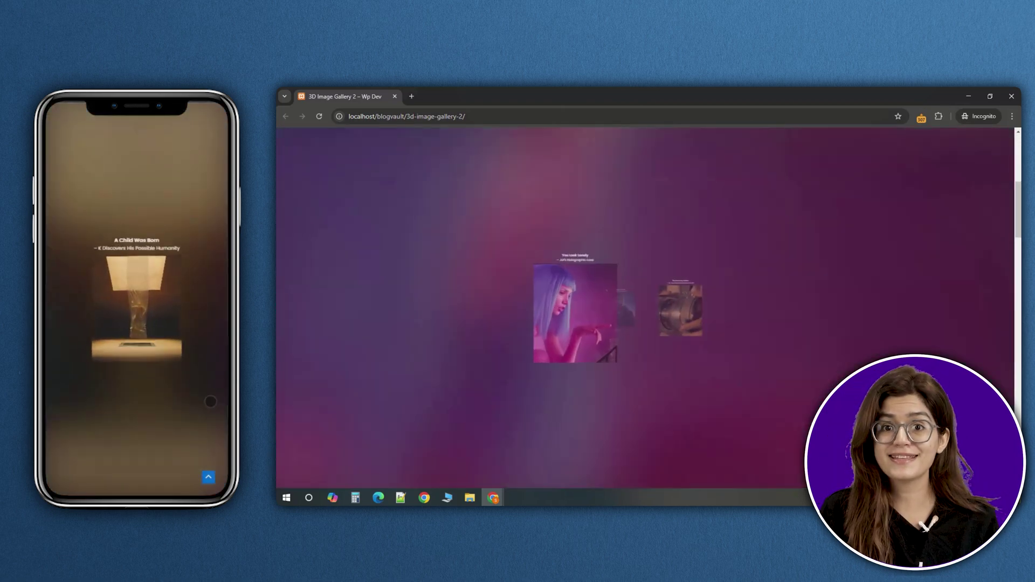
pyautogui.scroll(-15, 646, 308)
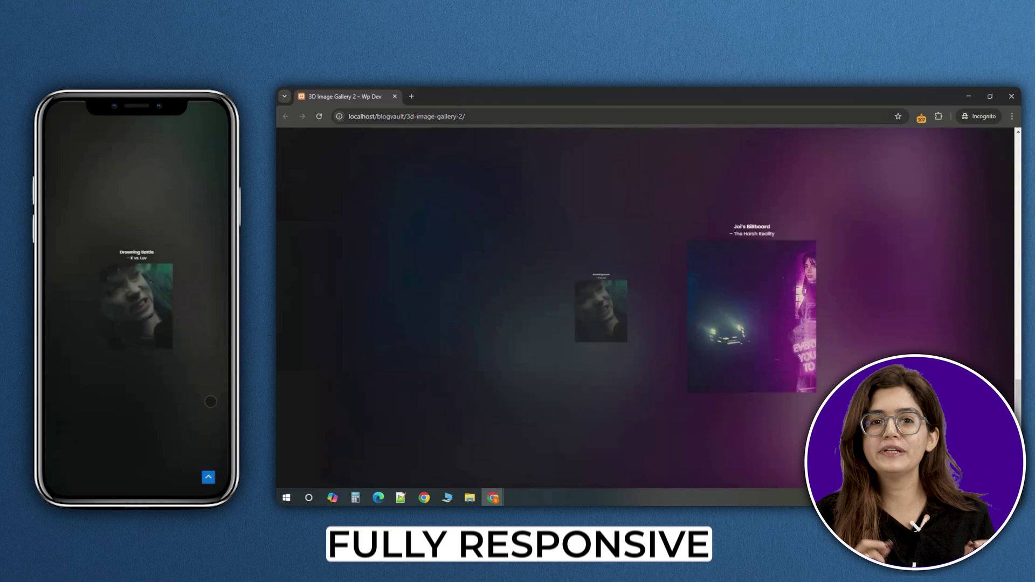